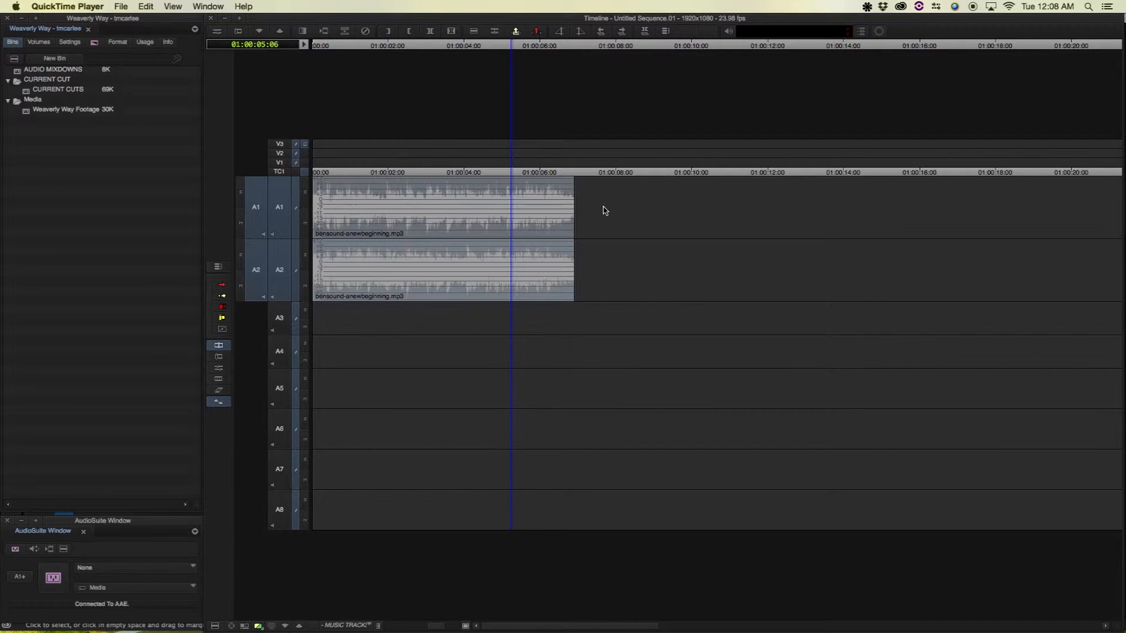
# In Media Composer, show the source clip bensound-anewbeginning.mp3 with its marked section in the timeline
pyautogui.click(532, 211)
pyautogui.click(510, 205)
pyautogui.press('Escape')
# Play the source music through its fading tail, then switch back to Untitled Sequence.01
pyautogui.moveTo(633, 204); pyautogui.dragTo(565, 211)
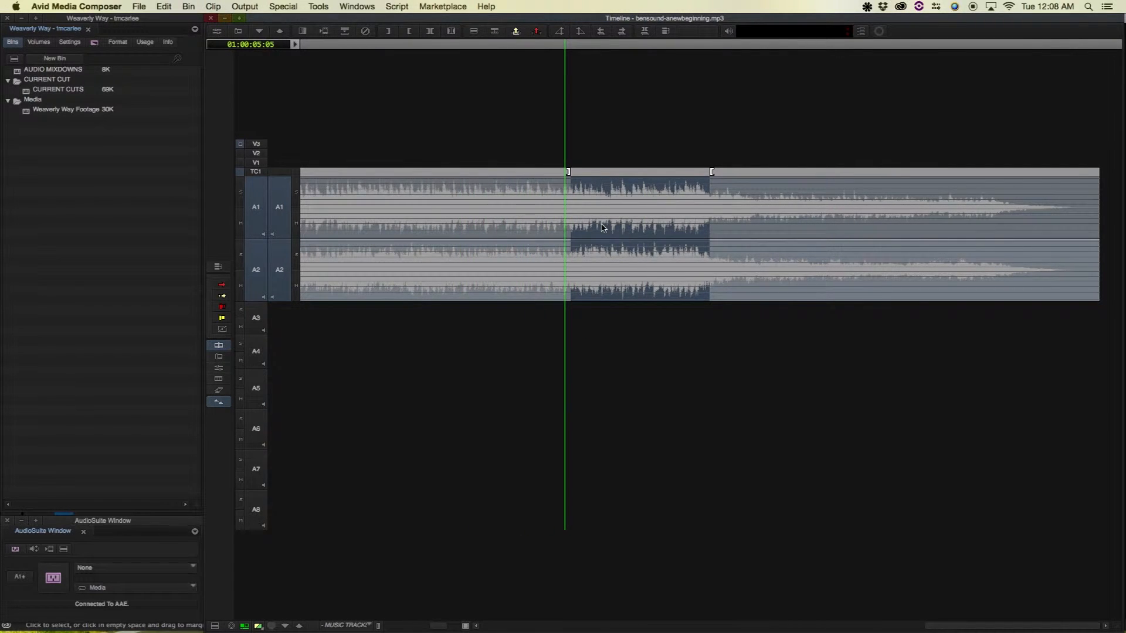
pyautogui.press('space')
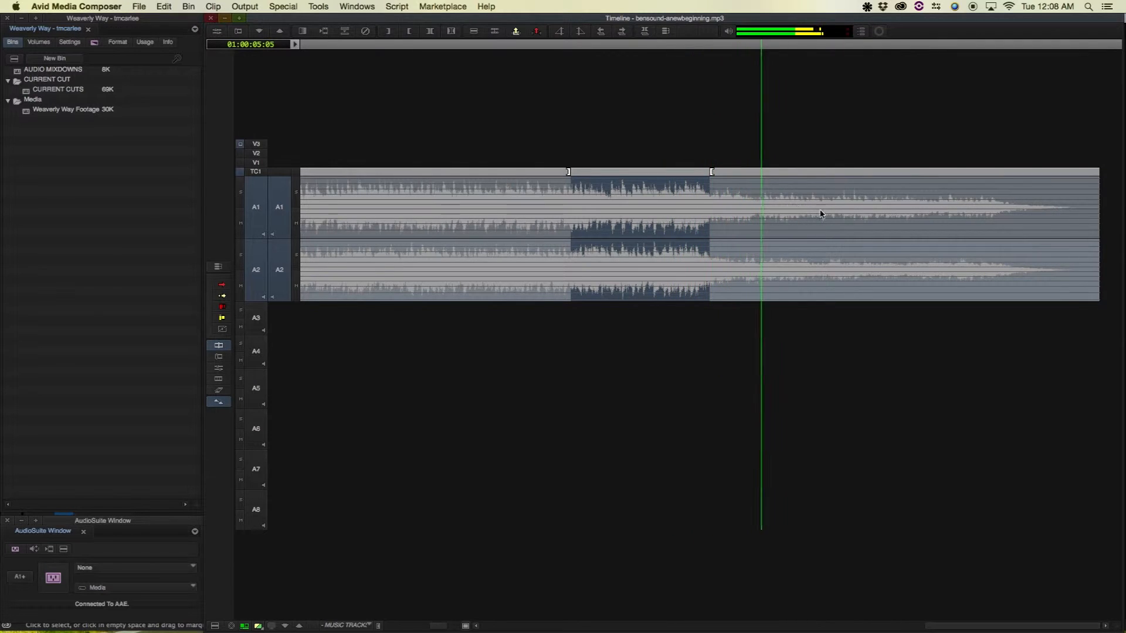
pyautogui.click(976, 213)
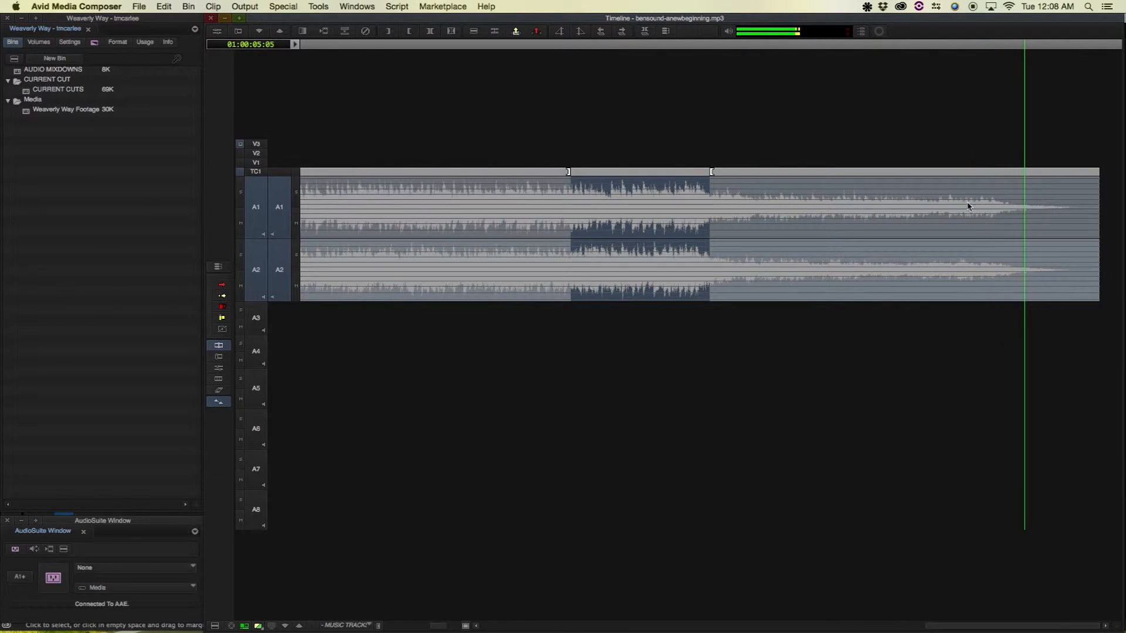
pyautogui.press('space')
pyautogui.click(695, 193)
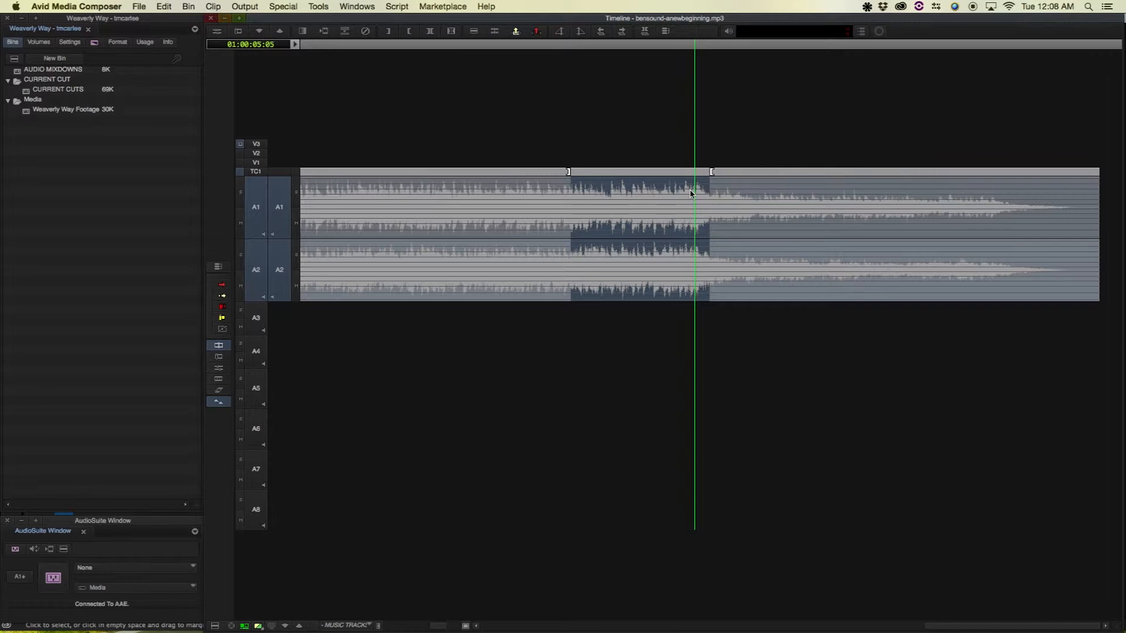
pyautogui.press('Escape')
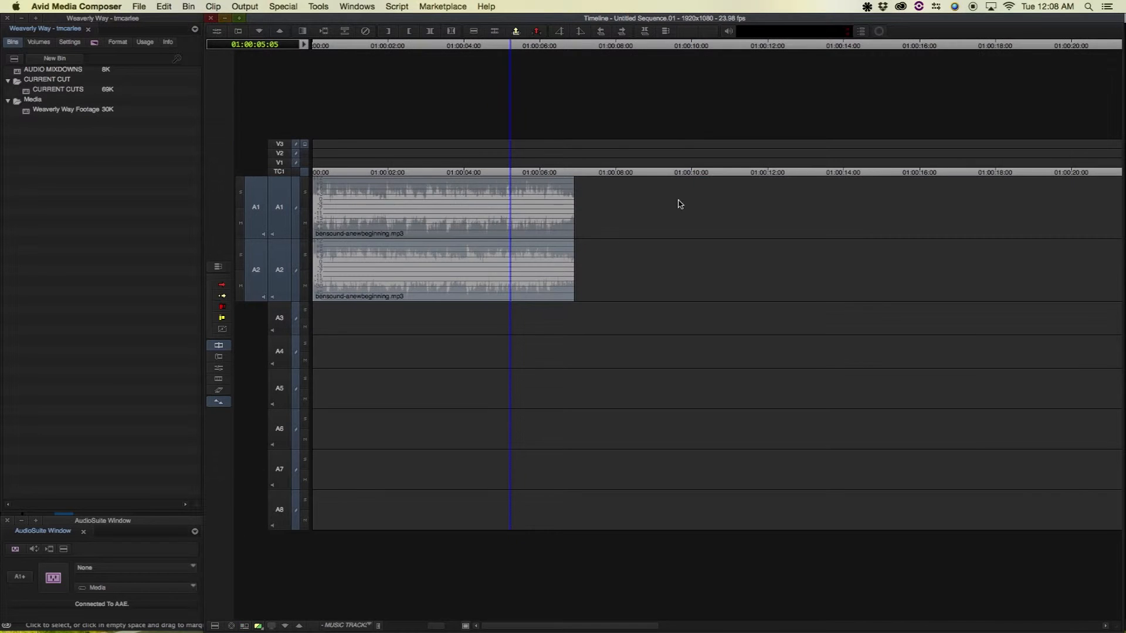
# Zoom in and step frame by frame to park the position on 01:00:06:04
pyautogui.click(546, 195)
pyautogui.moveTo(547, 196); pyautogui.dragTo(542, 195)
pyautogui.press('super+]')
pyautogui.moveTo(709, 214); pyautogui.dragTo(730, 215)
pyautogui.press('Left')
pyautogui.press('Right')
pyautogui.press('Left')
pyautogui.press('Left')
pyautogui.press('Right')
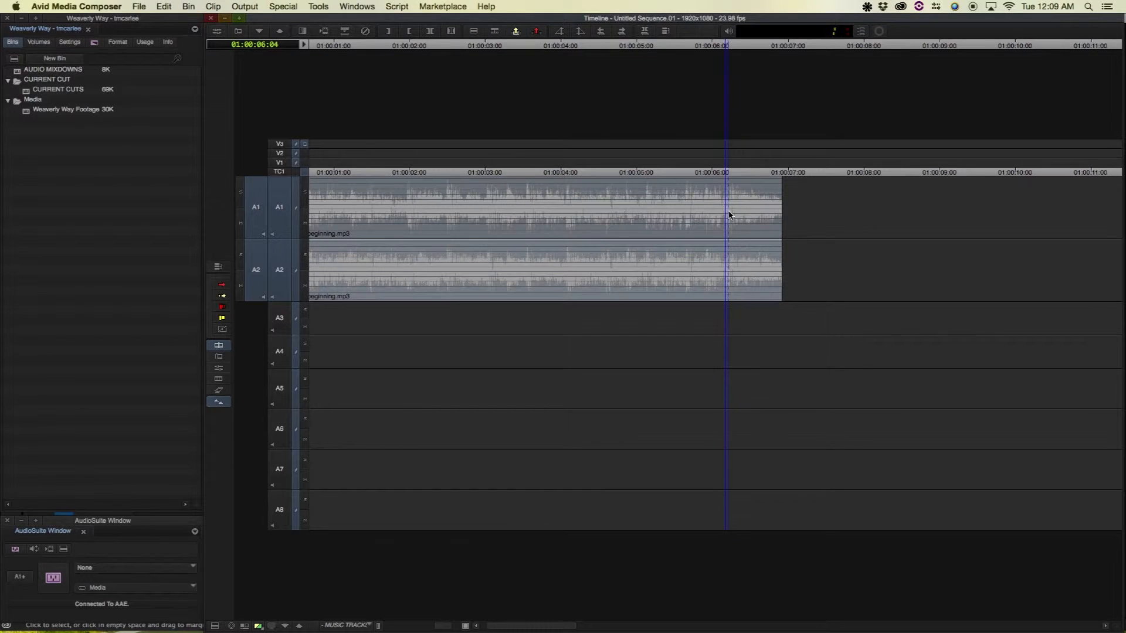
pyautogui.press('Left')
pyautogui.press('Right')
# Add an 18-frame Dissolve at the music's end on A1 and A2, then play the fade-out
pyautogui.click(781, 209)
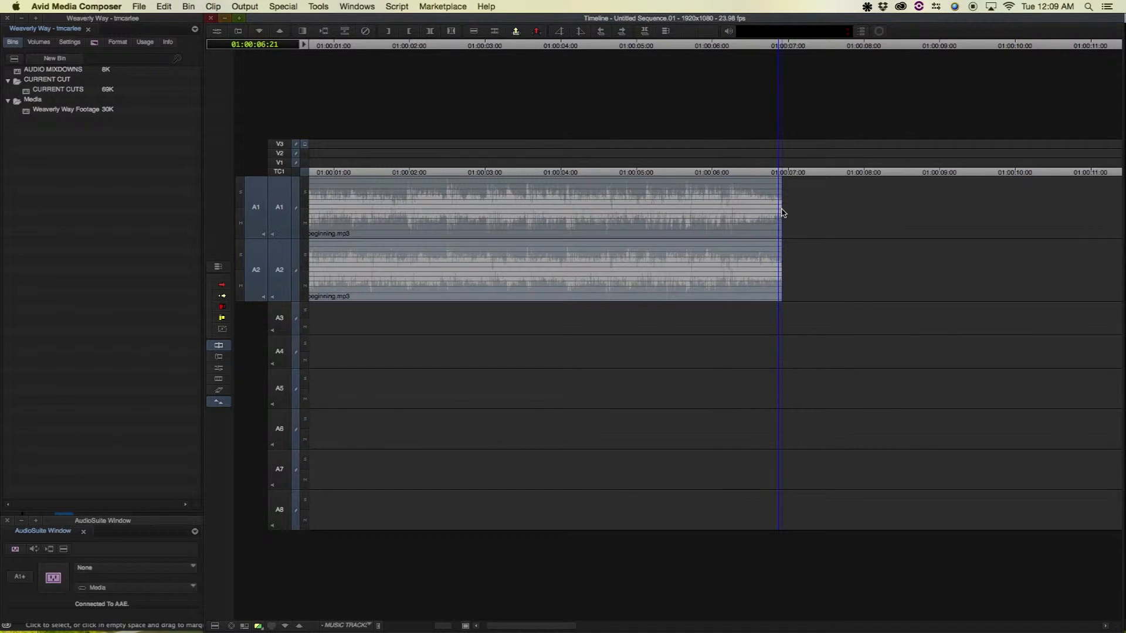
pyautogui.press('\\')
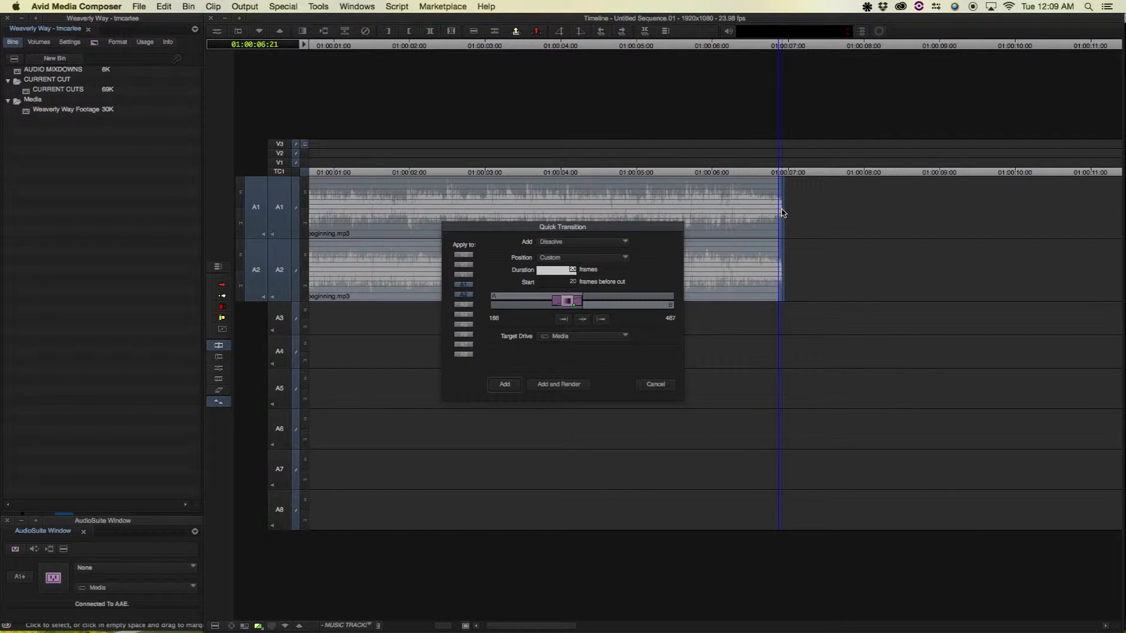
pyautogui.write('18')
pyautogui.press('Tab')
pyautogui.press('Return')
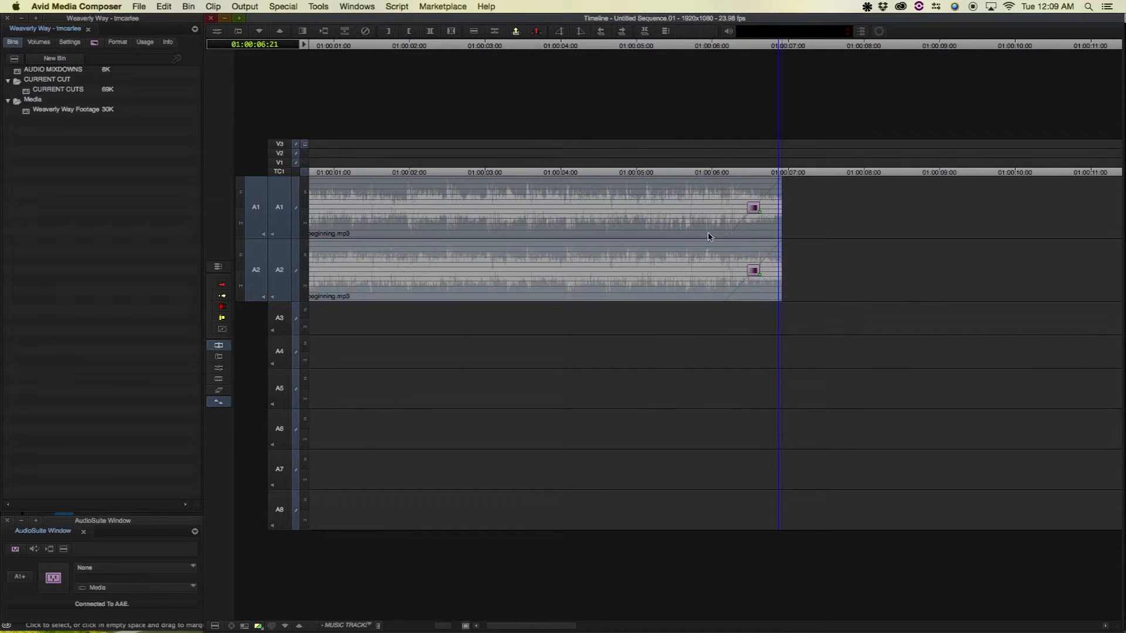
pyautogui.click(725, 220)
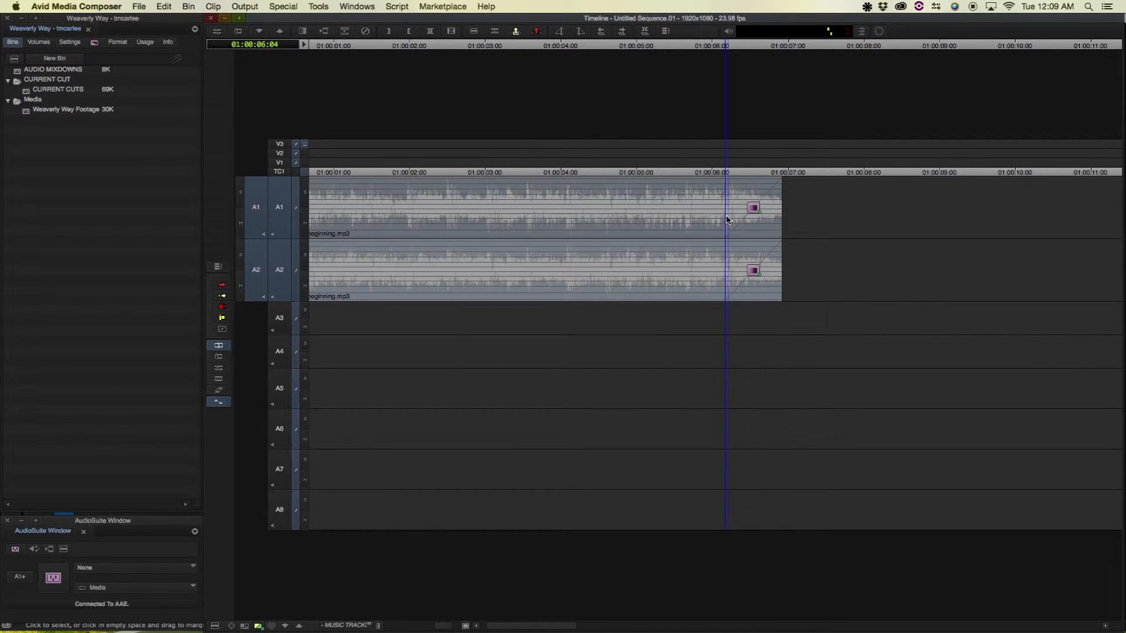
pyautogui.moveTo(719, 208); pyautogui.dragTo(702, 206)
pyautogui.press('space')
pyautogui.press('space')
# Mark a range from 01:00:06:04 to about 01:00:10:00
pyautogui.click(727, 214)
pyautogui.press('o')
pyautogui.moveTo(908, 216); pyautogui.dragTo(1019, 216)
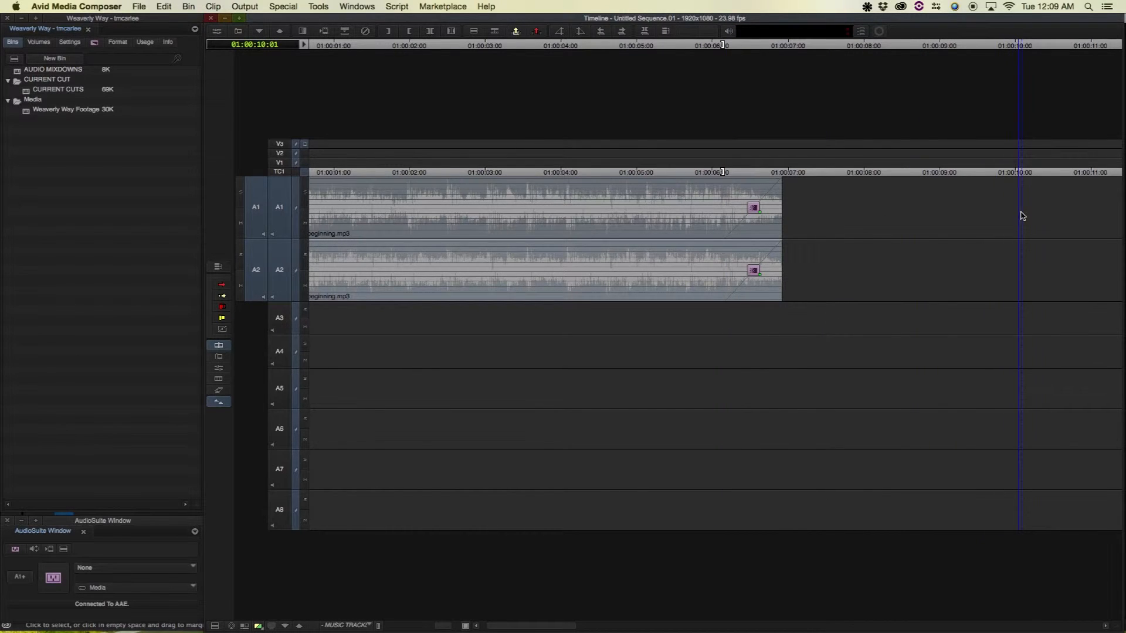
pyautogui.press('o')
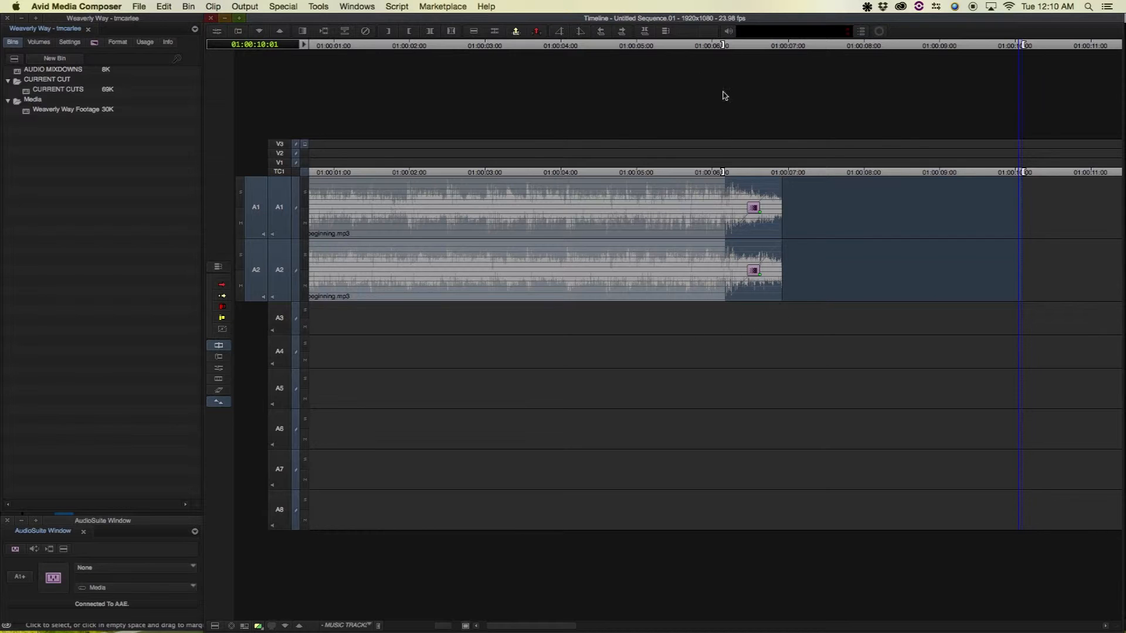
# Choose Special > Audio Mixdown > To Sequence for the marked A1–A2 range
pyautogui.click(213, 6)
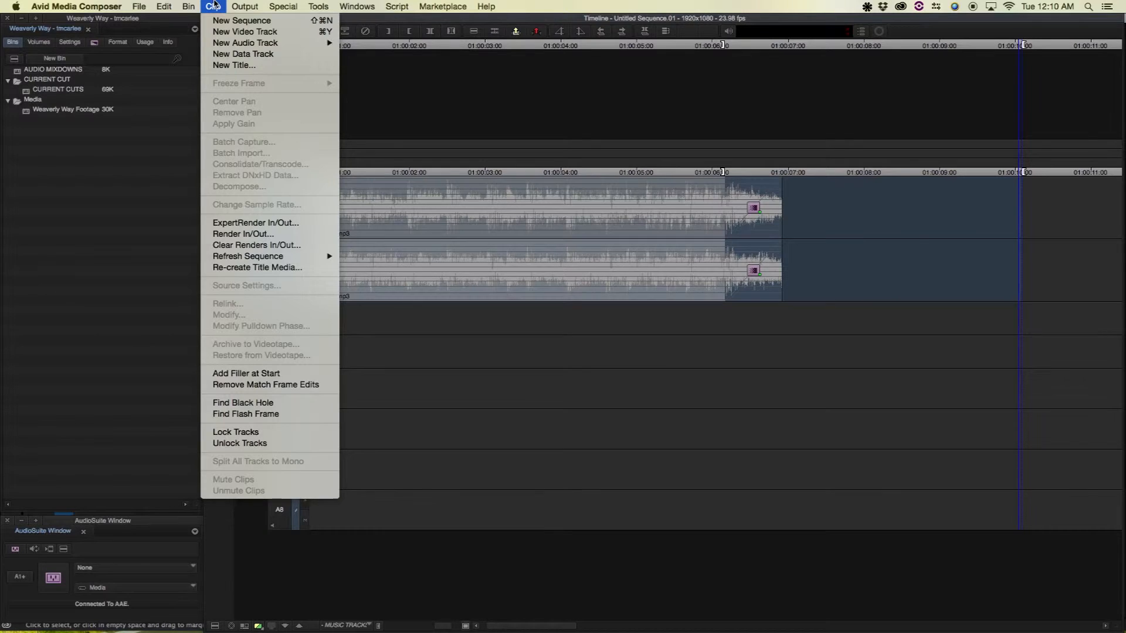
pyautogui.moveTo(294, 5)
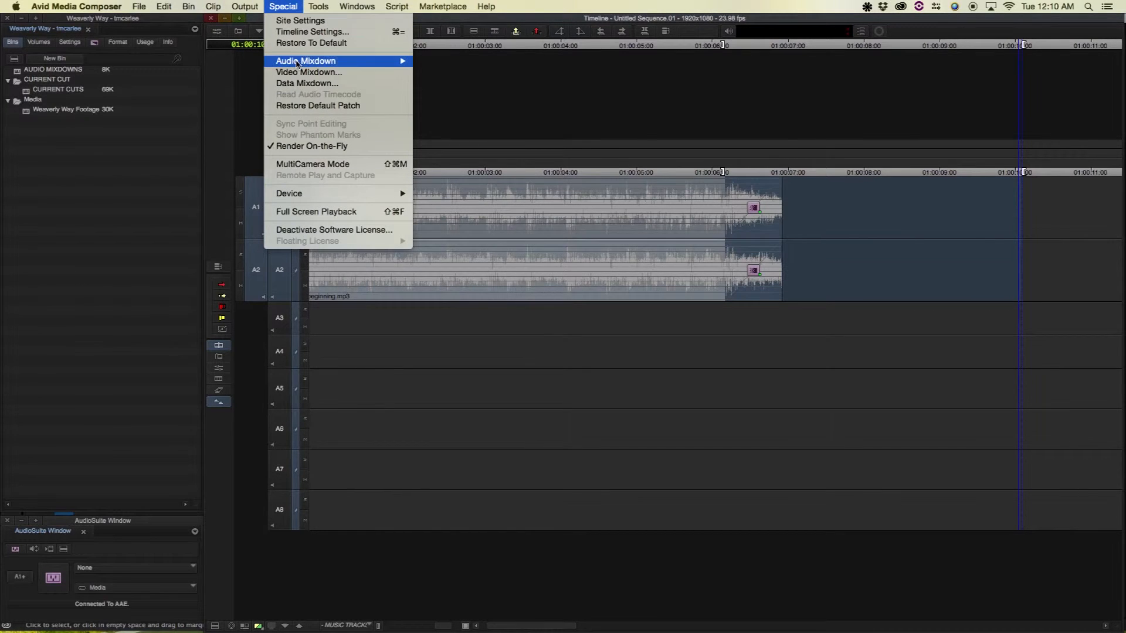
pyautogui.moveTo(352, 61)
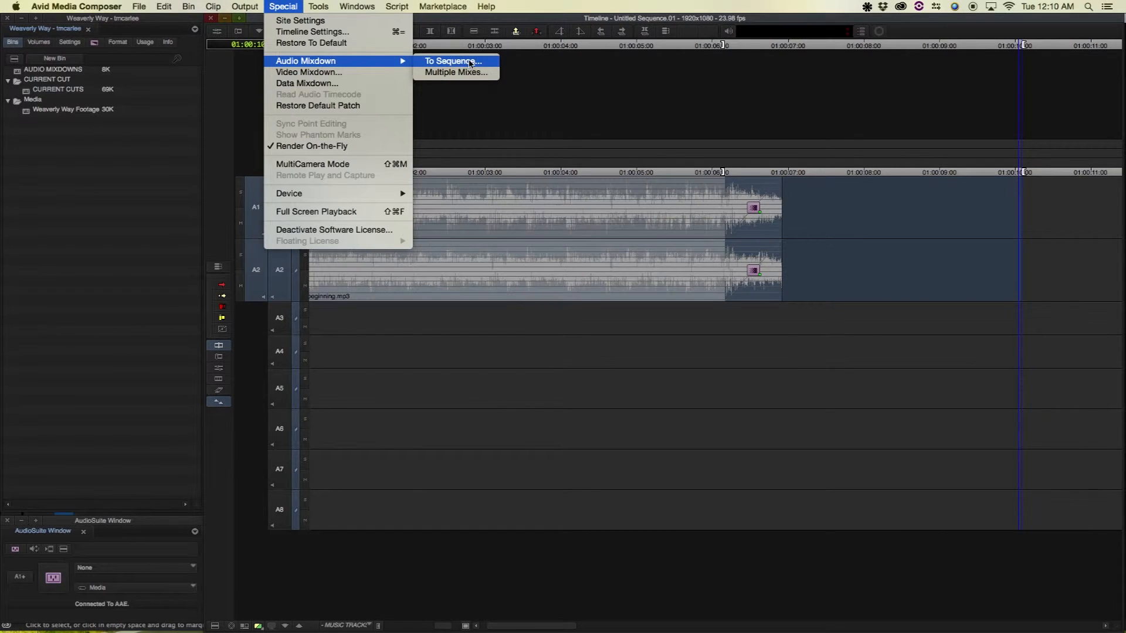
pyautogui.click(469, 61)
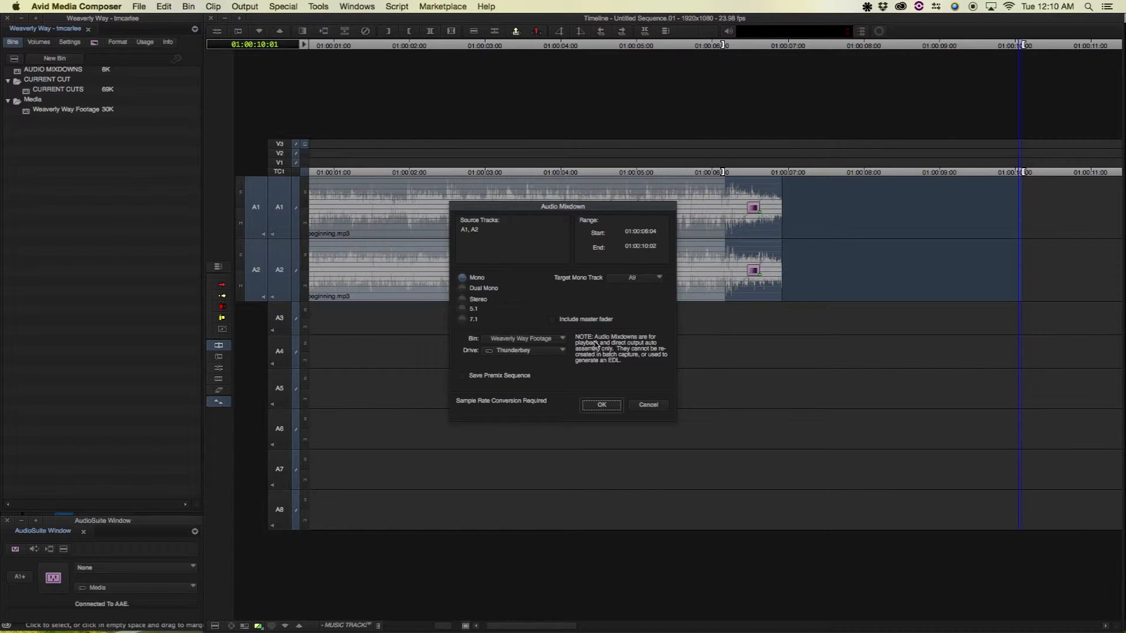
# Run a Mono mixdown into the AUDIO MIXDOWNS bin with target track A3
pyautogui.click(462, 278)
pyautogui.click(548, 341)
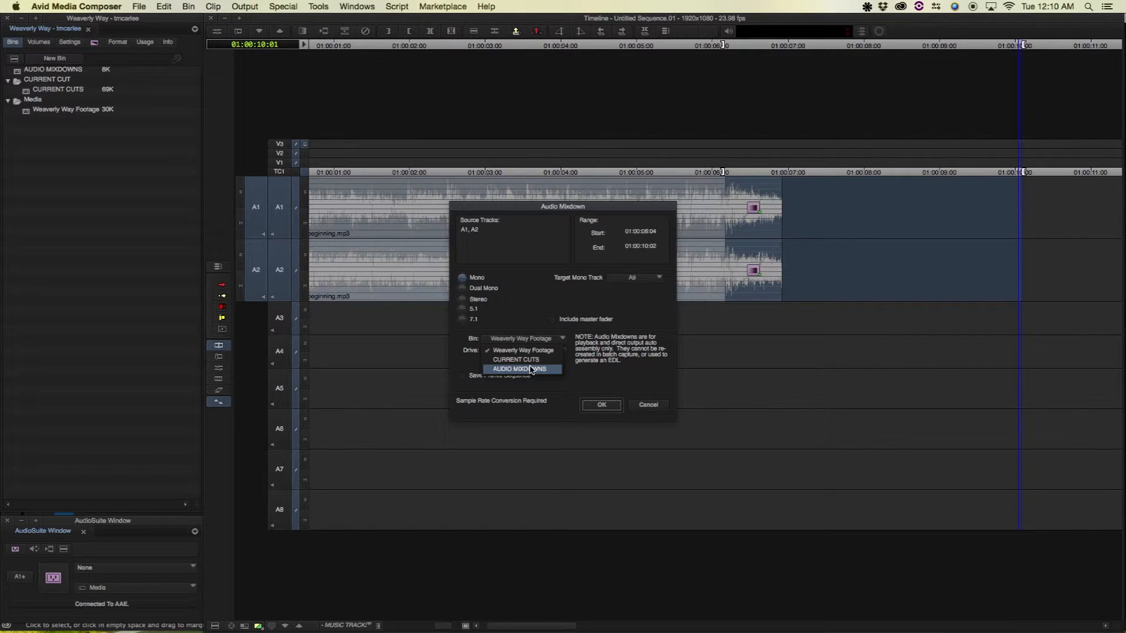
pyautogui.click(531, 370)
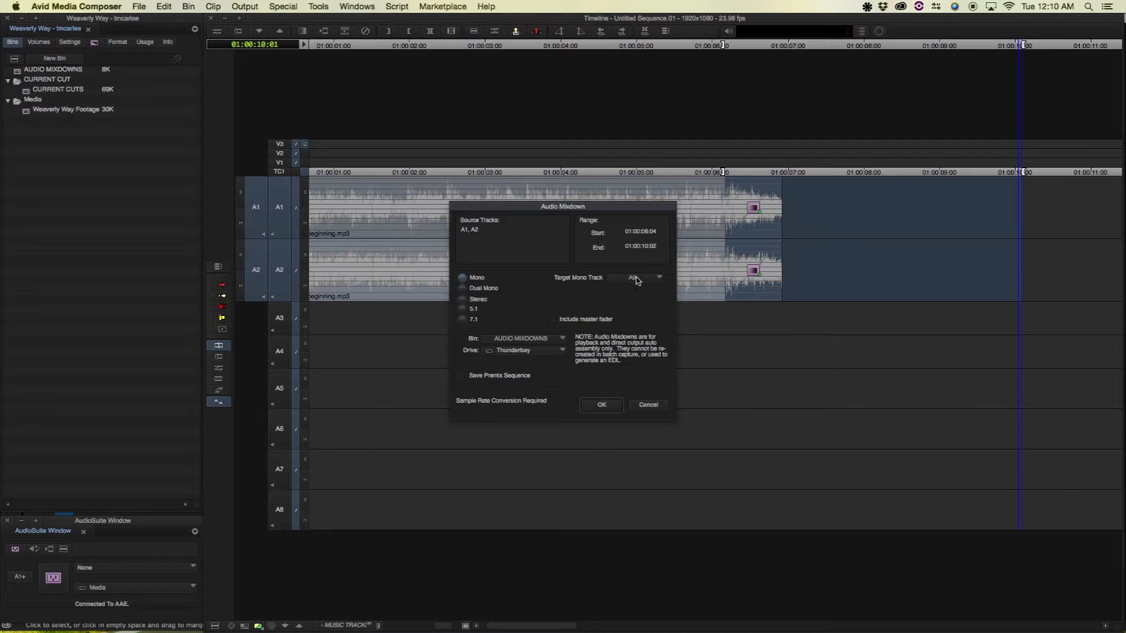
pyautogui.click(639, 279)
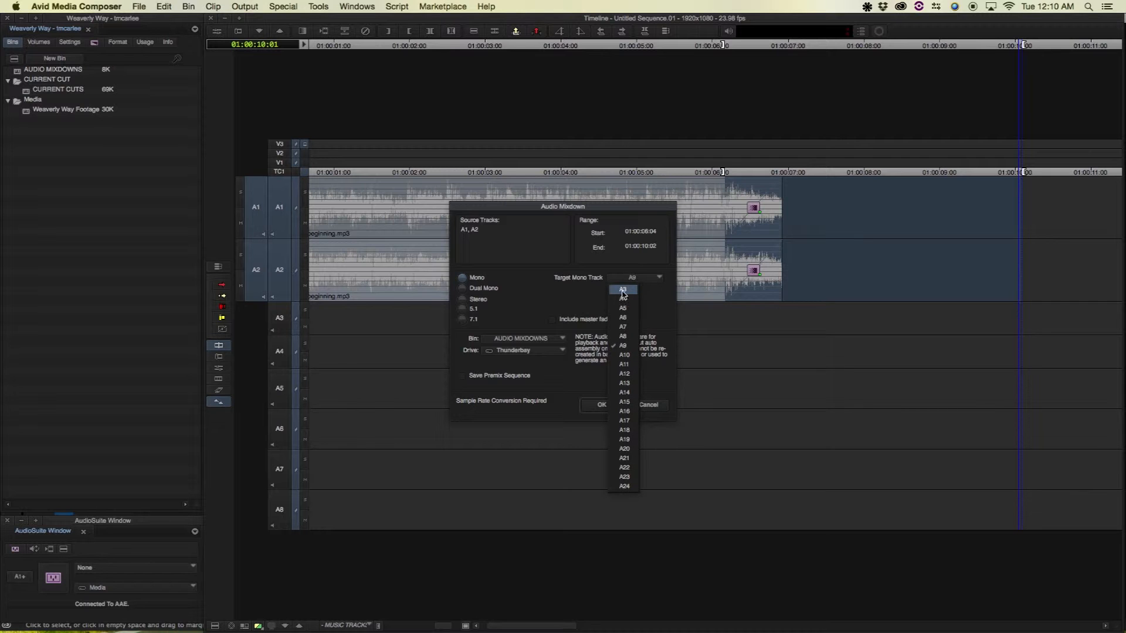
pyautogui.click(624, 291)
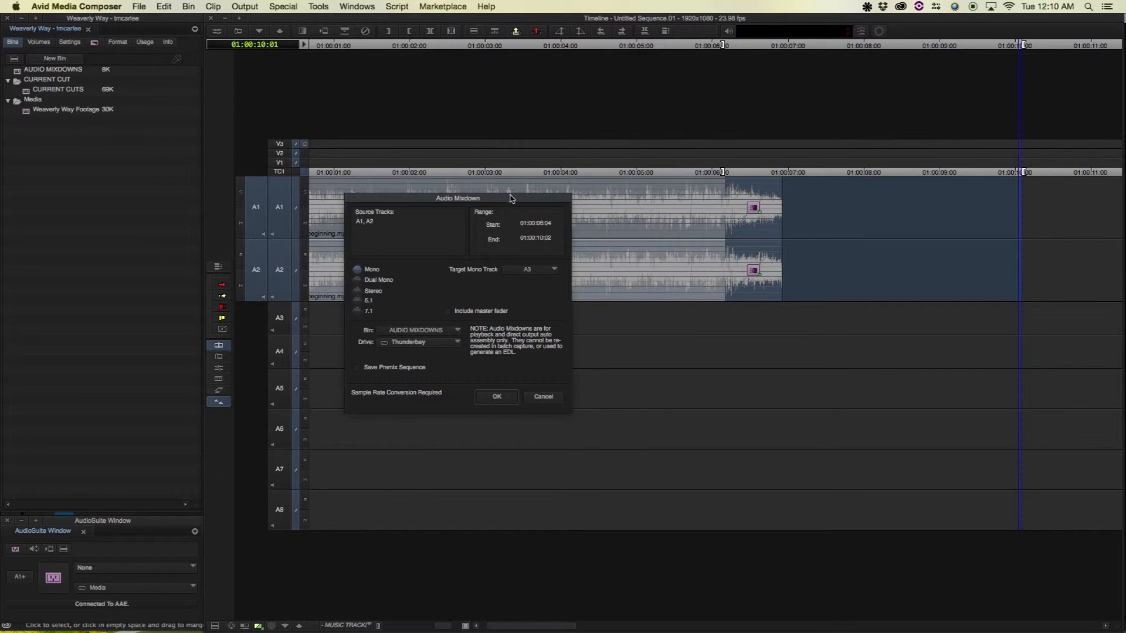
pyautogui.moveTo(510, 198); pyautogui.dragTo(625, 124)
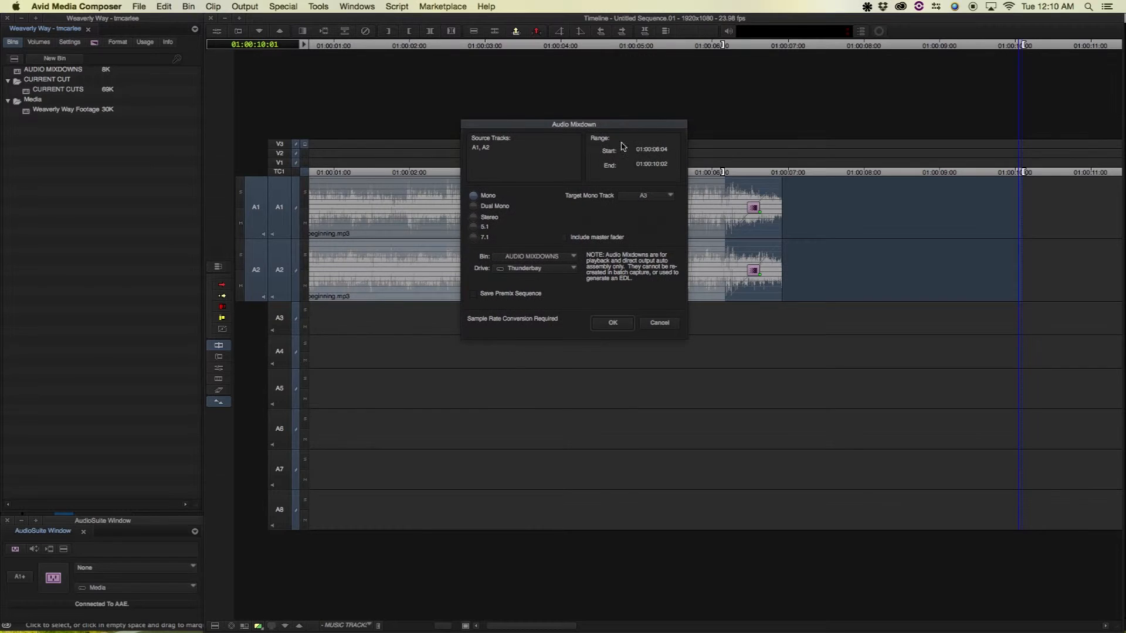
pyautogui.click(611, 323)
pyautogui.click(733, 320)
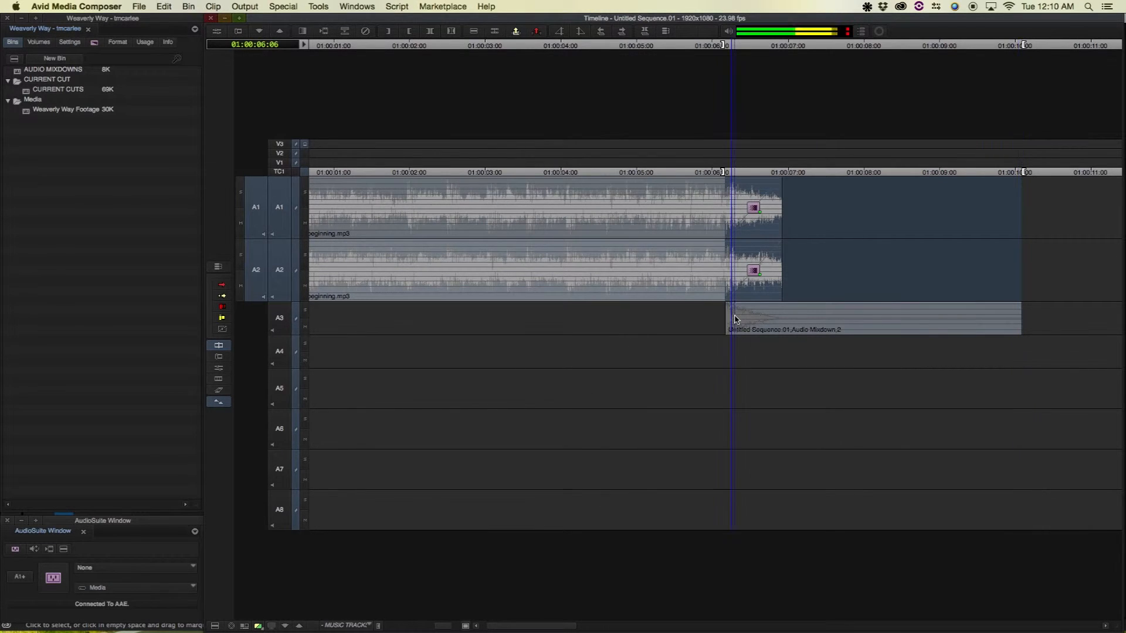
# Clear the in/out marks, park on the A3 mixdown clip, and patch the source audio to A3
pyautogui.press('super+bracketright')
pyautogui.press('super+bracketright')
pyautogui.press('super+bracketright')
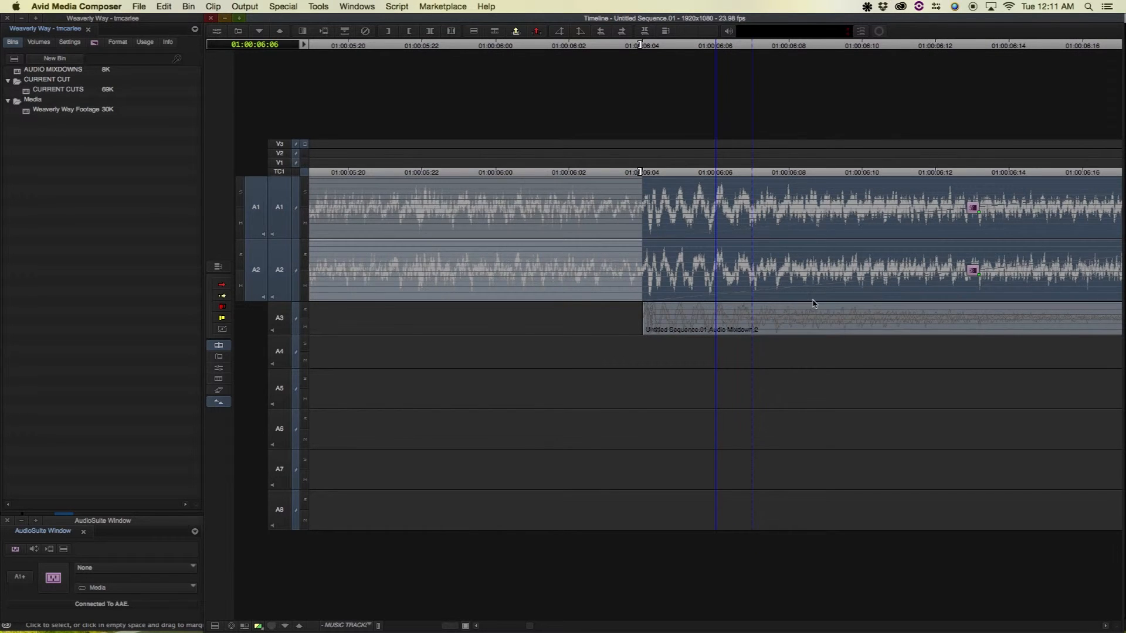
pyautogui.press('g')
pyautogui.press('super+bracketleft')
pyautogui.press('super+bracketleft')
pyautogui.click(723, 318)
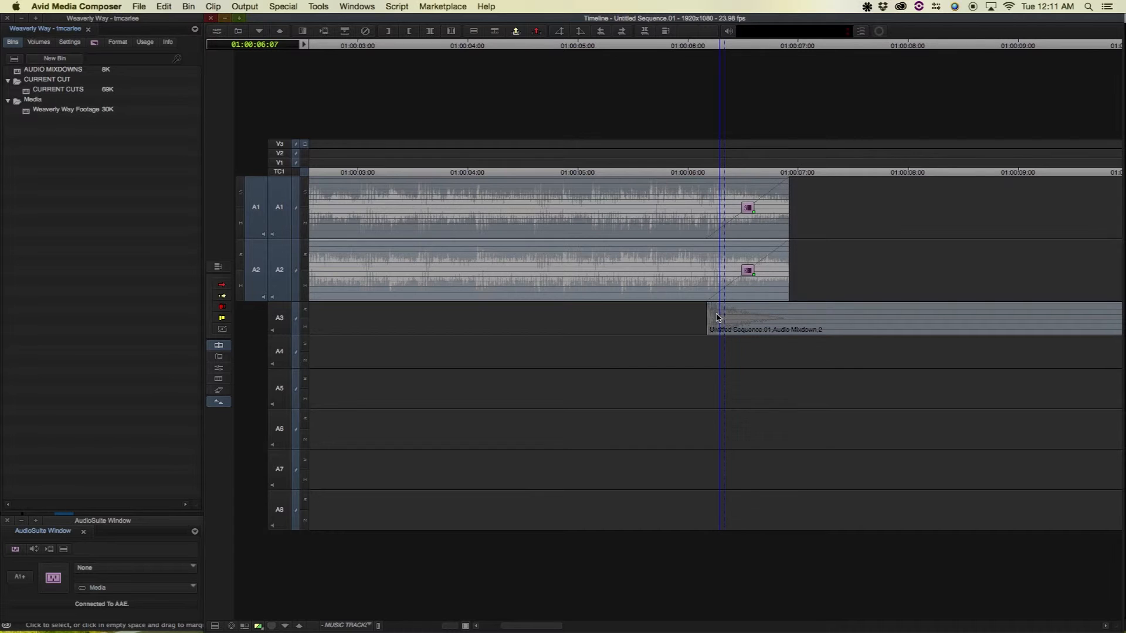
pyautogui.click(718, 318)
pyautogui.press('super+z')
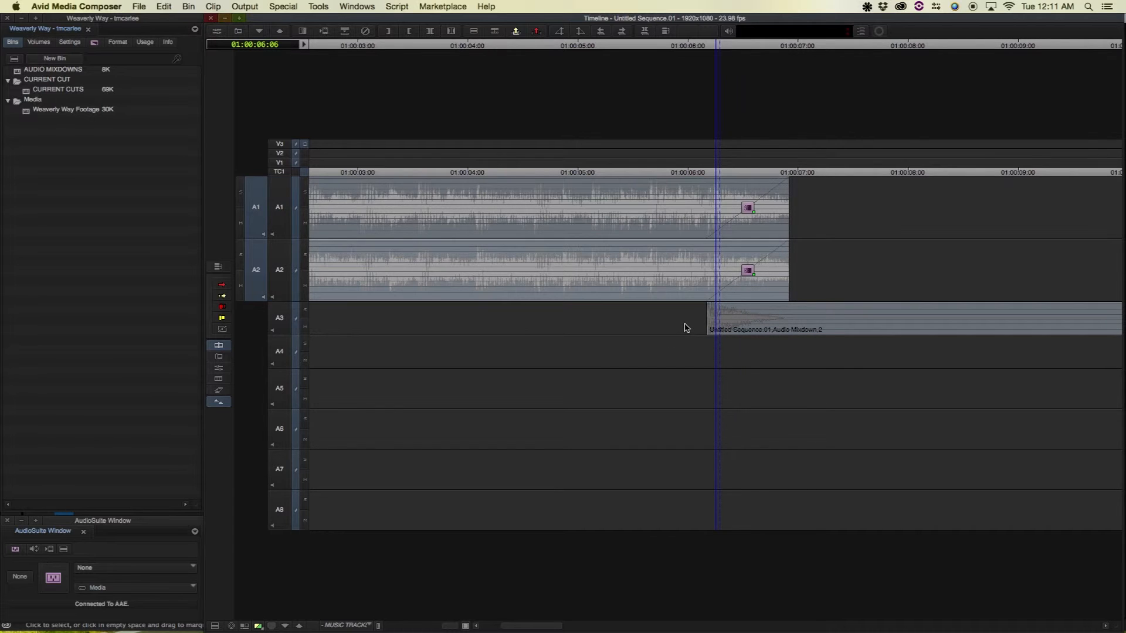
pyautogui.press('-')
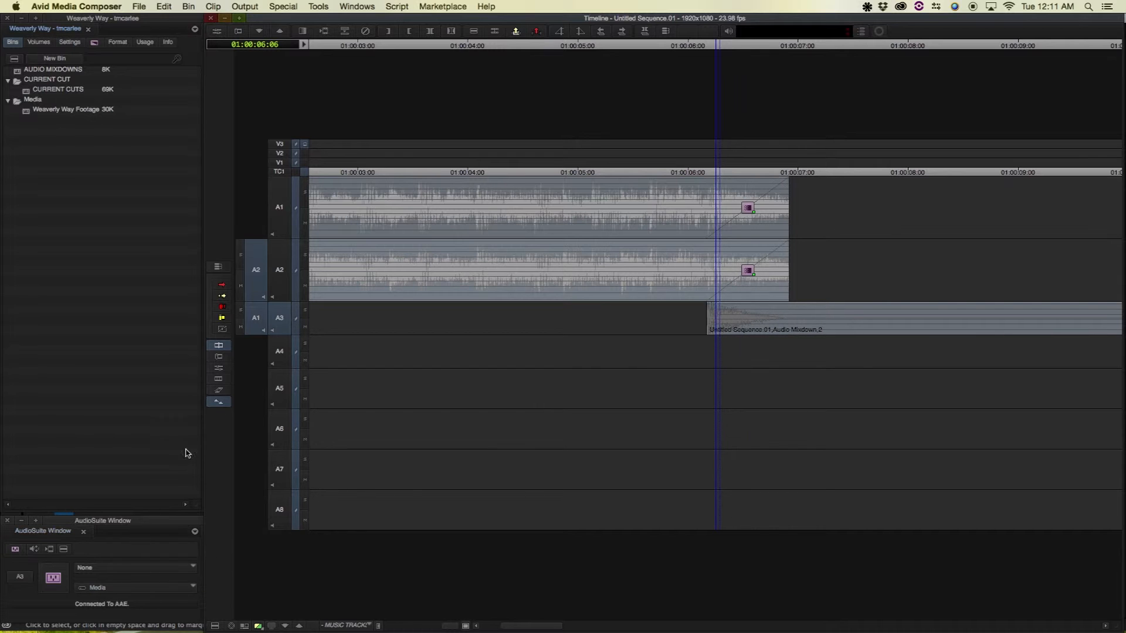
# Pick the D-Verb plug-in in the AudioSuite window and activate it on the A3 mixdown
pyautogui.click(359, 6)
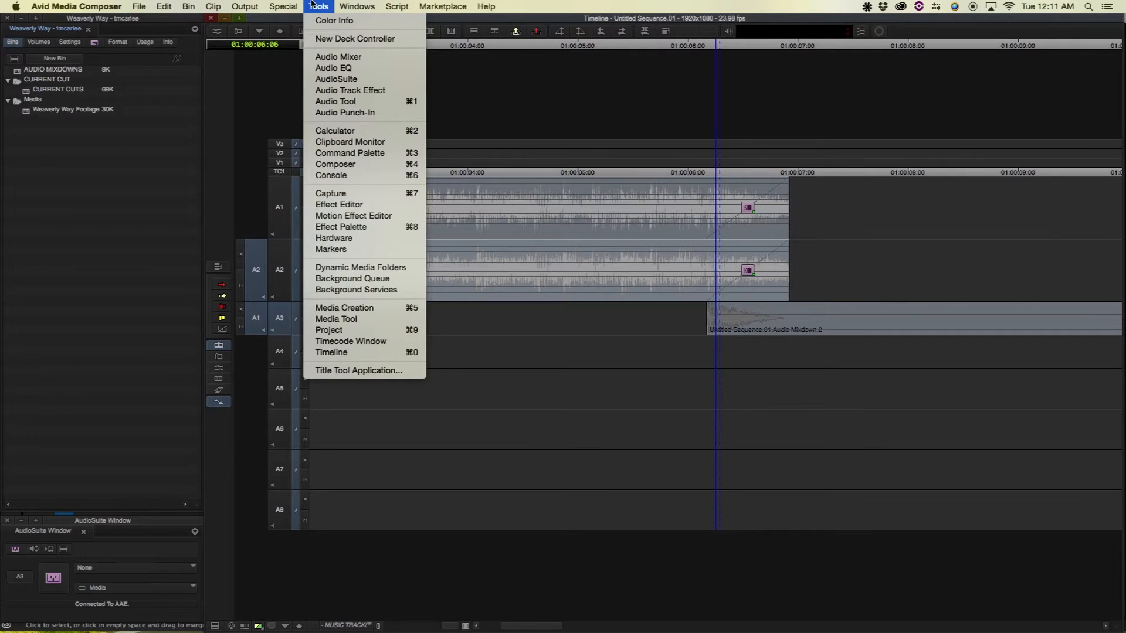
pyautogui.click(113, 521)
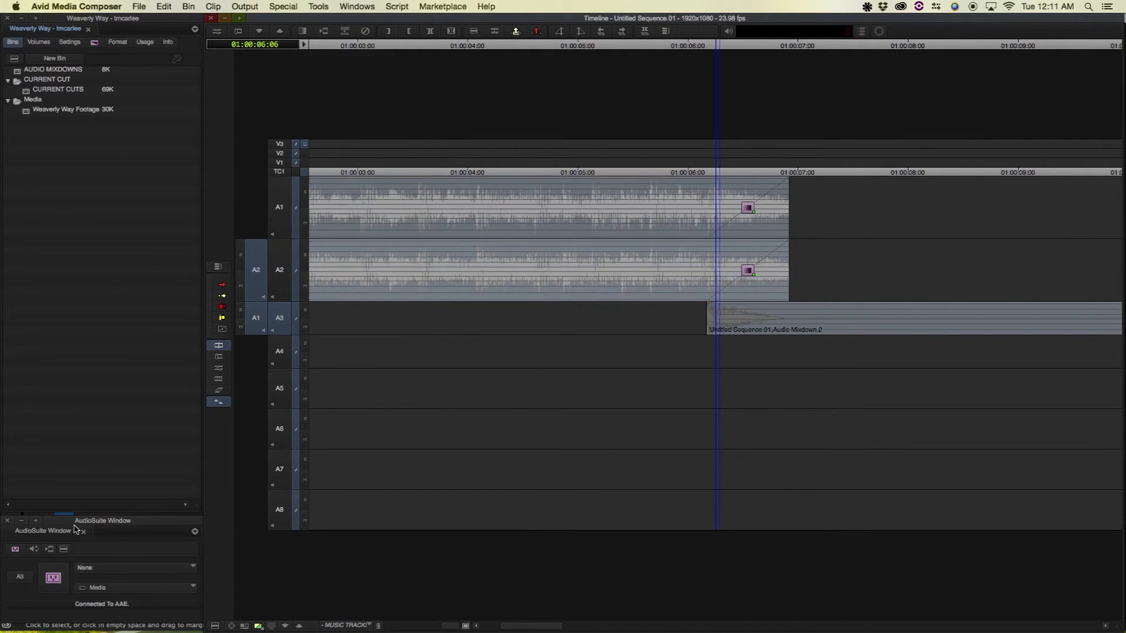
pyautogui.click(99, 570)
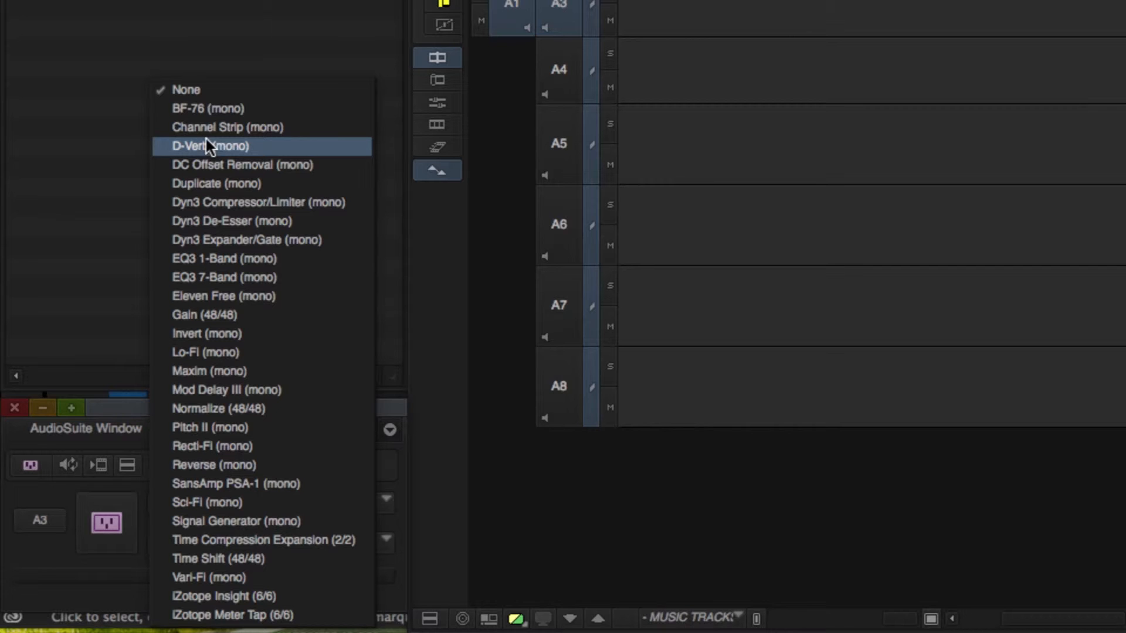
pyautogui.click(211, 147)
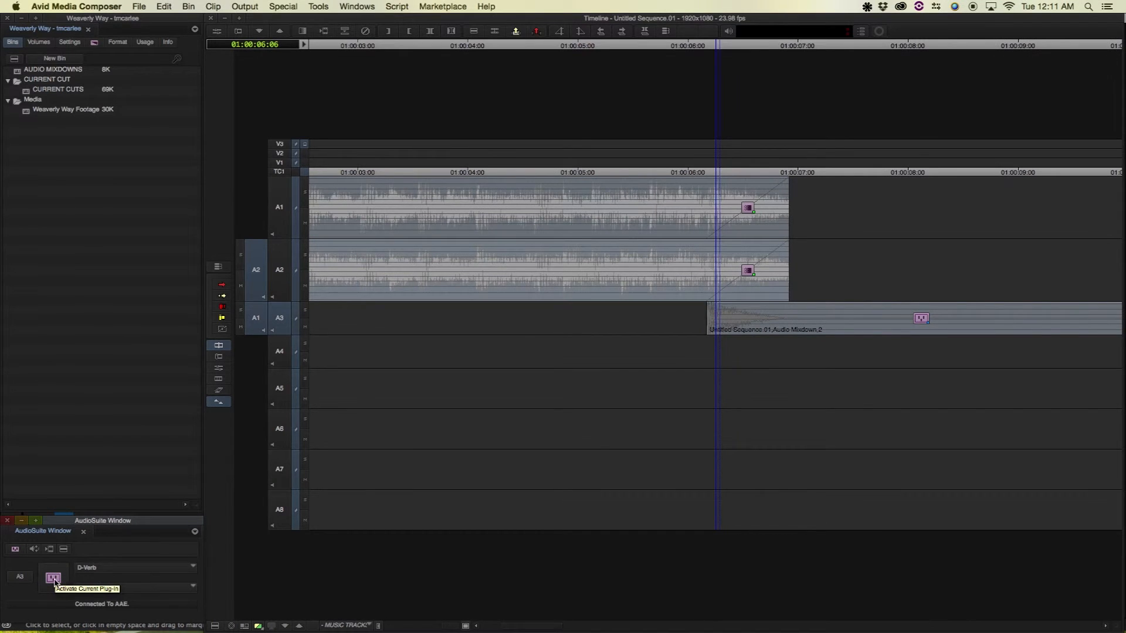
pyautogui.click(53, 579)
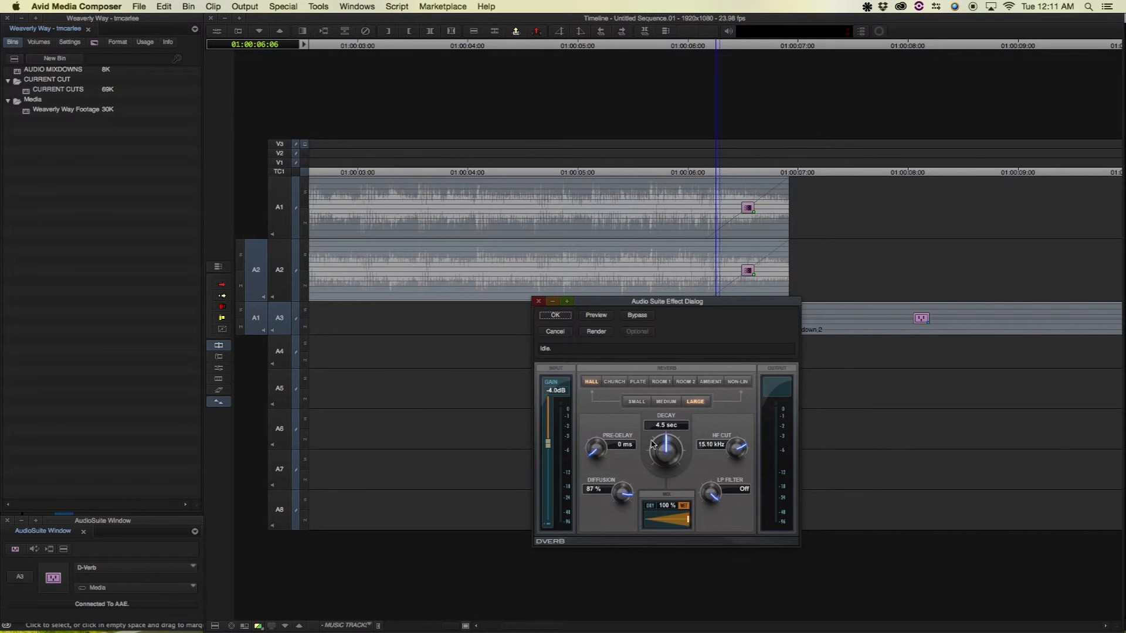
# Set D-Verb decay to about 8.3 seconds and diffusion to 66%, render, and play back
pyautogui.moveTo(669, 453); pyautogui.dragTo(663, 432)
pyautogui.click(598, 317)
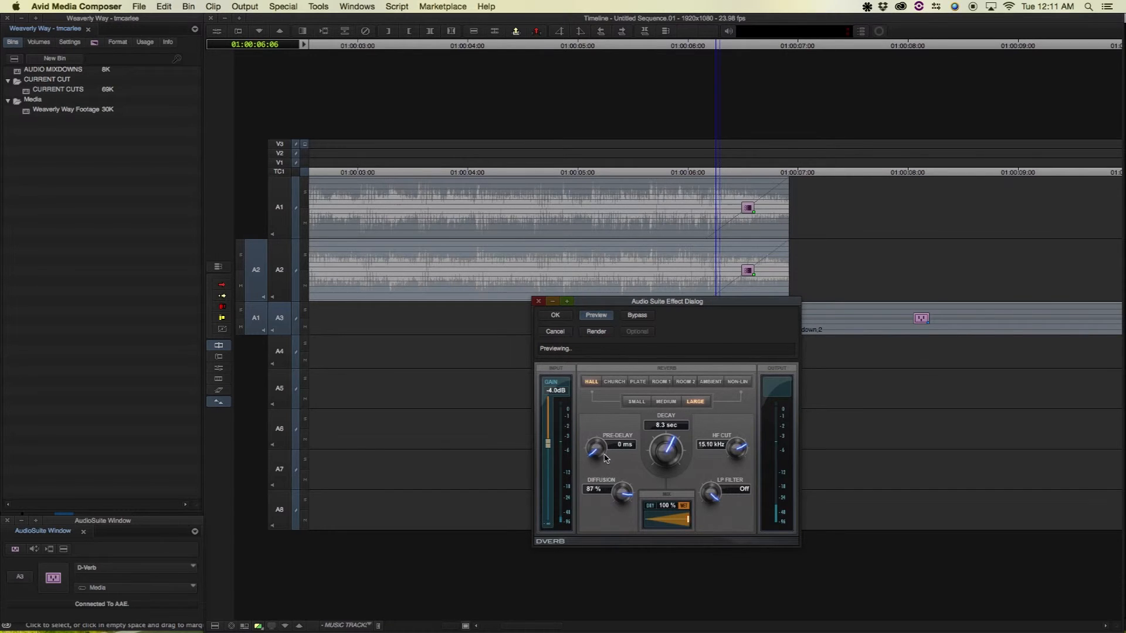
pyautogui.moveTo(616, 498); pyautogui.dragTo(613, 509)
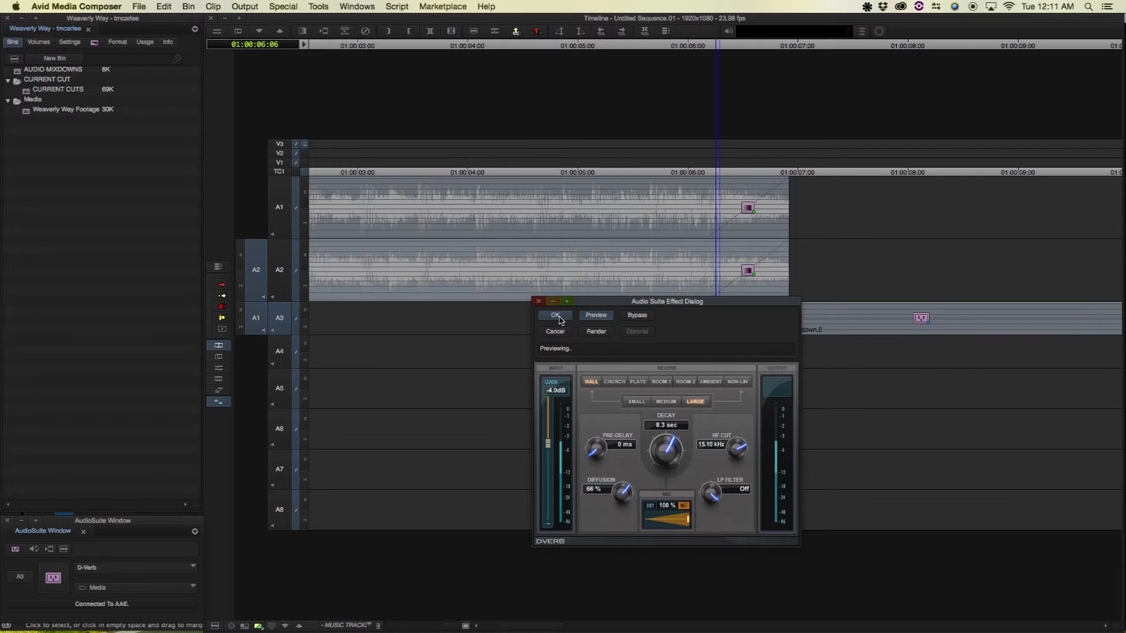
pyautogui.click(540, 315)
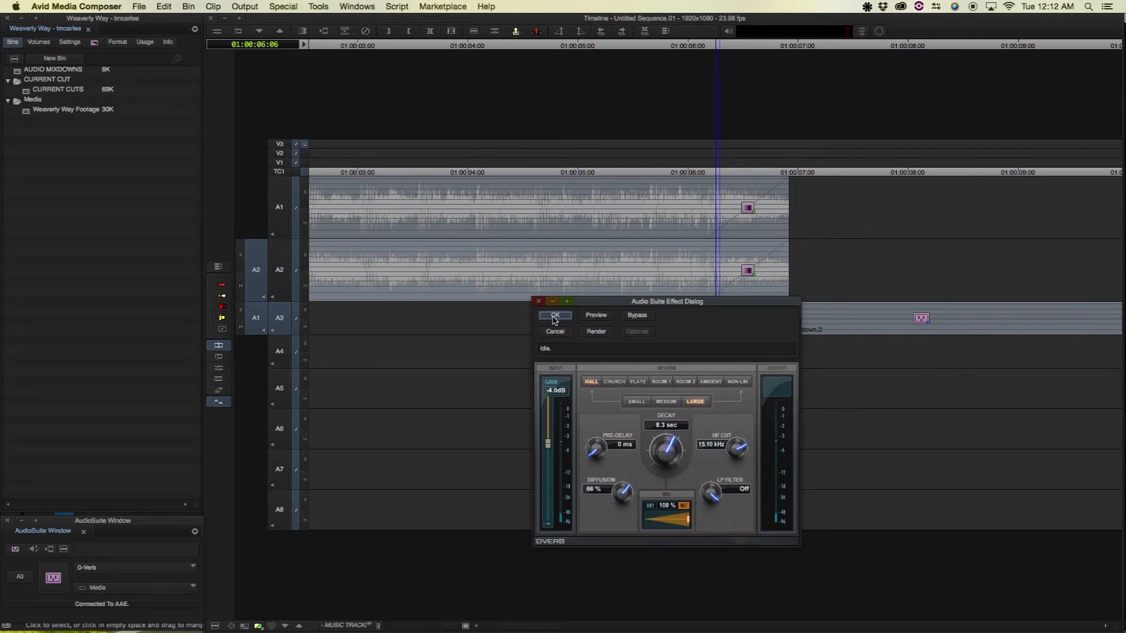
pyautogui.click(596, 332)
pyautogui.click(595, 346)
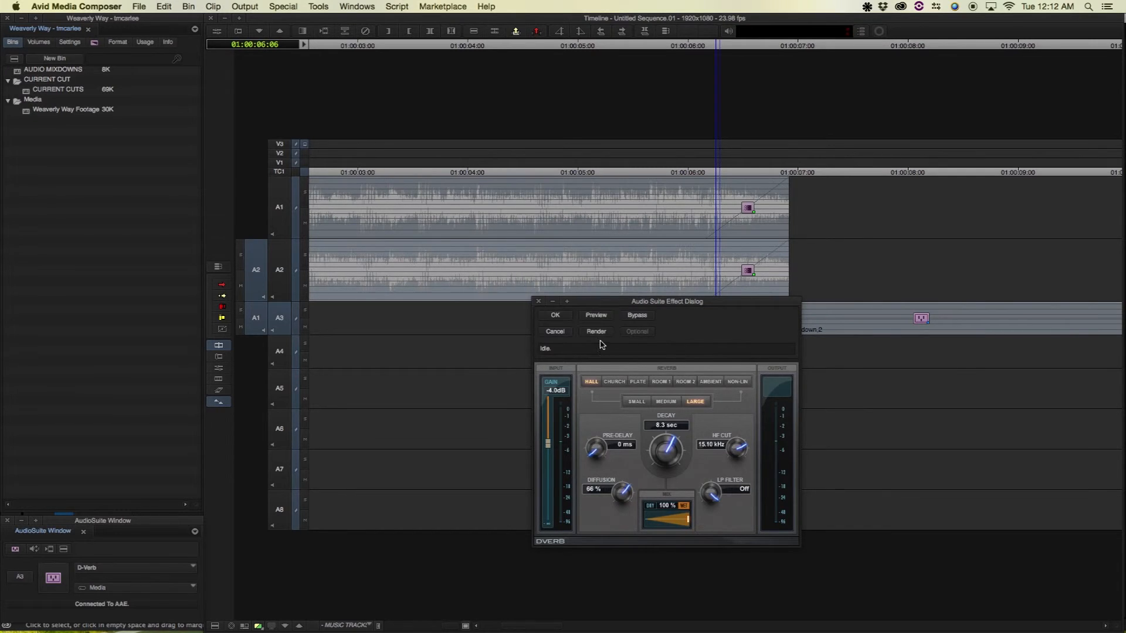
pyautogui.click(499, 279)
pyautogui.press('space')
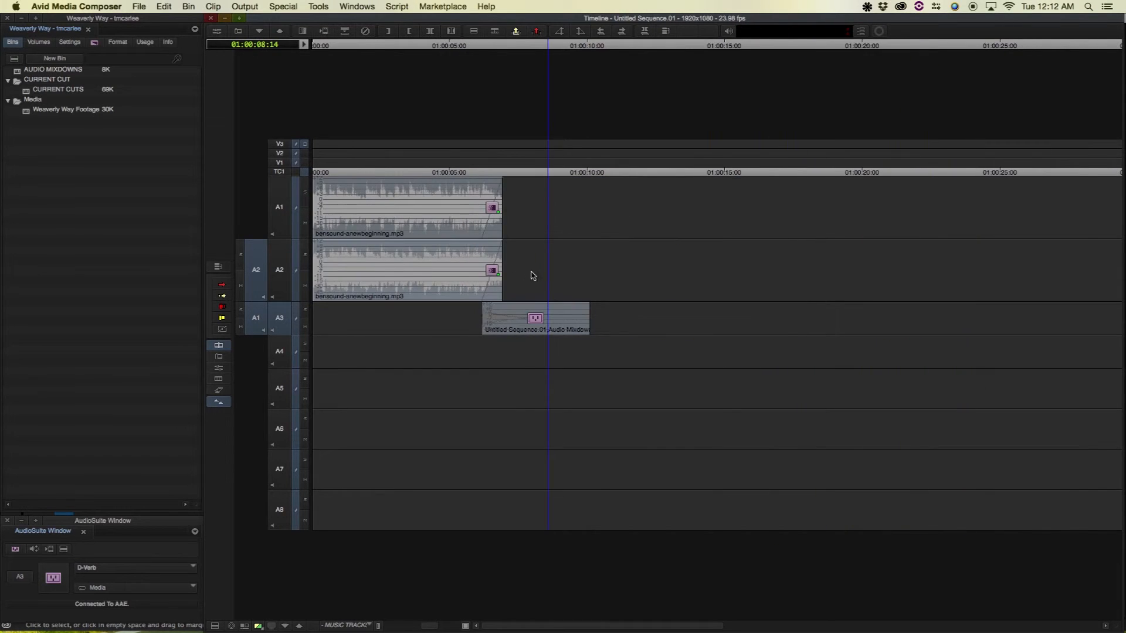
# Play the A3 reverb tail from 01:00:05:14, zoom out and back in, then switch to Premiere Pro
pyautogui.click(704, 320)
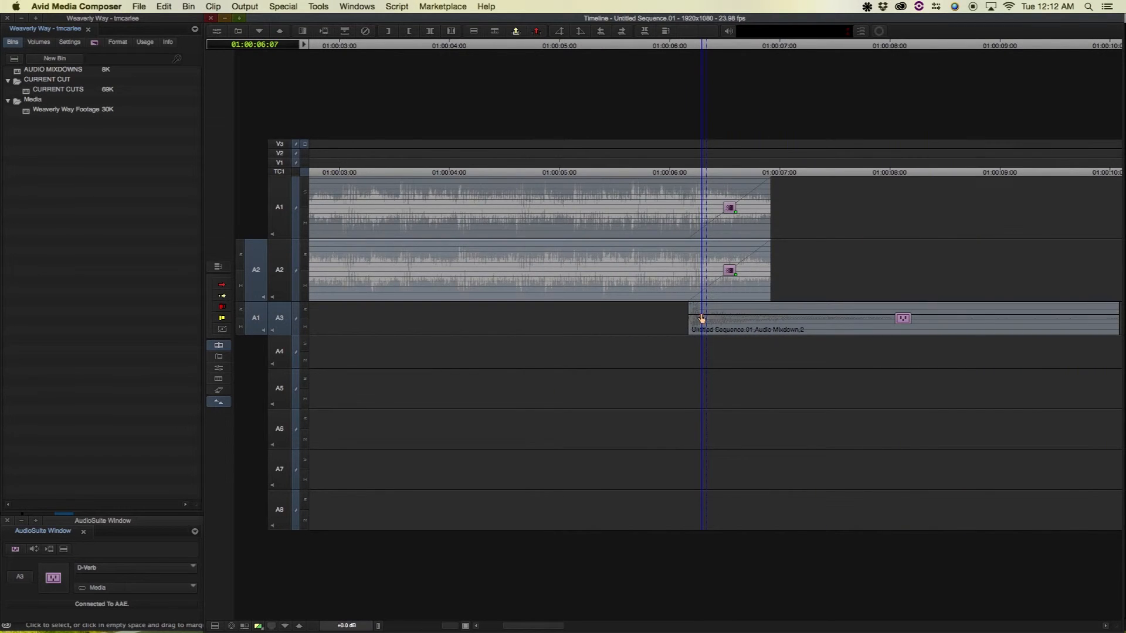
pyautogui.moveTo(698, 322); pyautogui.dragTo(627, 306)
pyautogui.press('space')
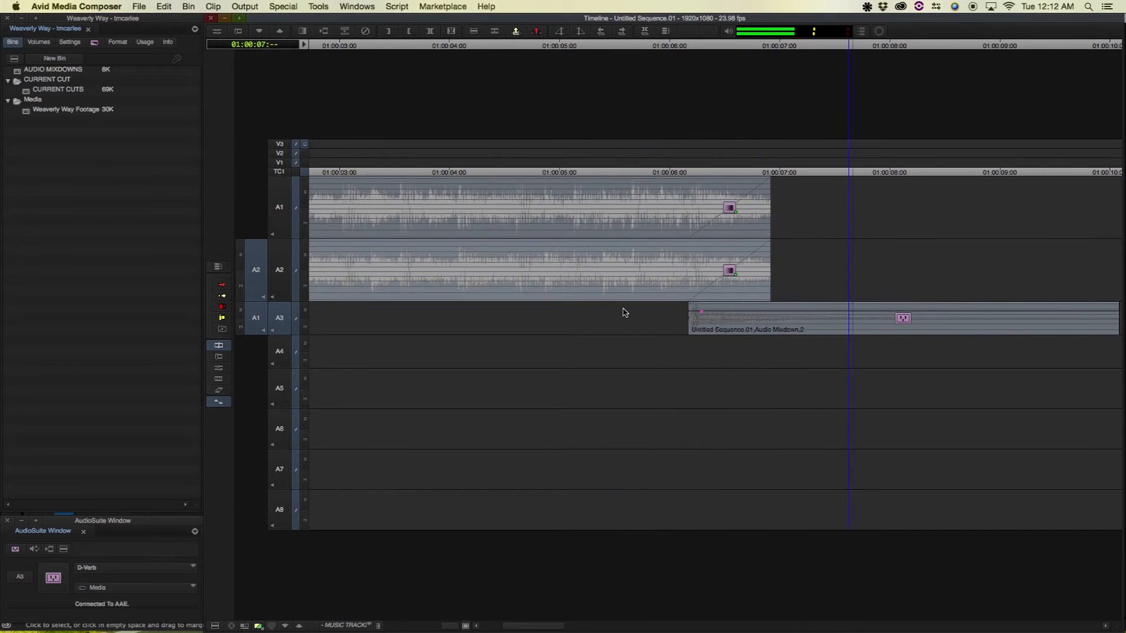
pyautogui.press('space')
pyautogui.press('super+[')
pyautogui.press('super+[')
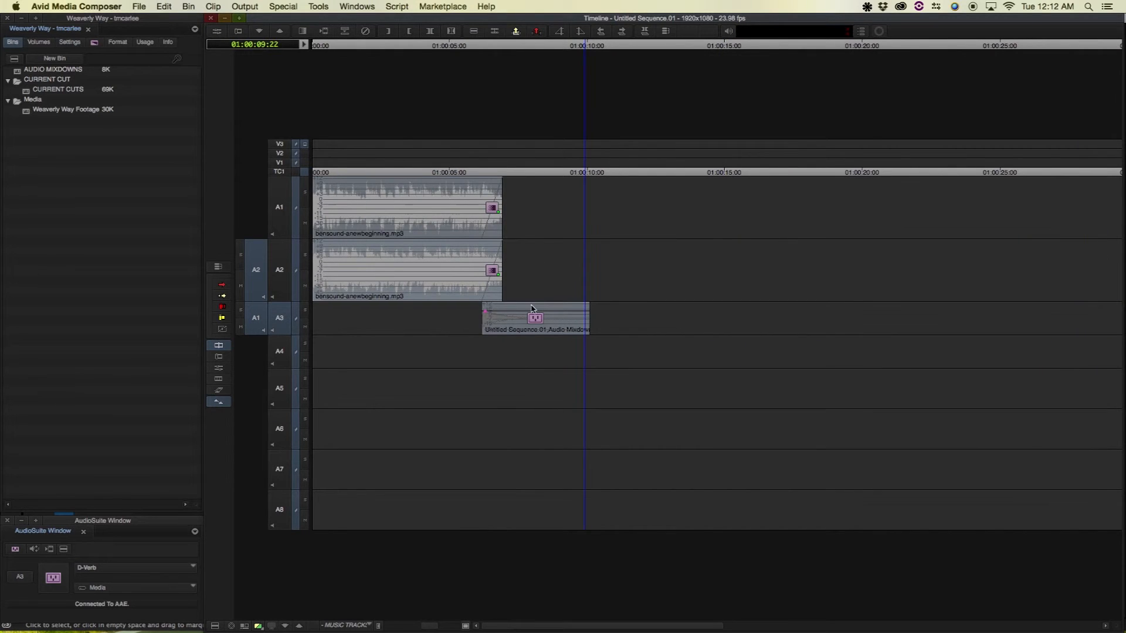
pyautogui.press('super+[')
pyautogui.press('super+]')
pyautogui.press('super+]')
pyautogui.click(470, 296)
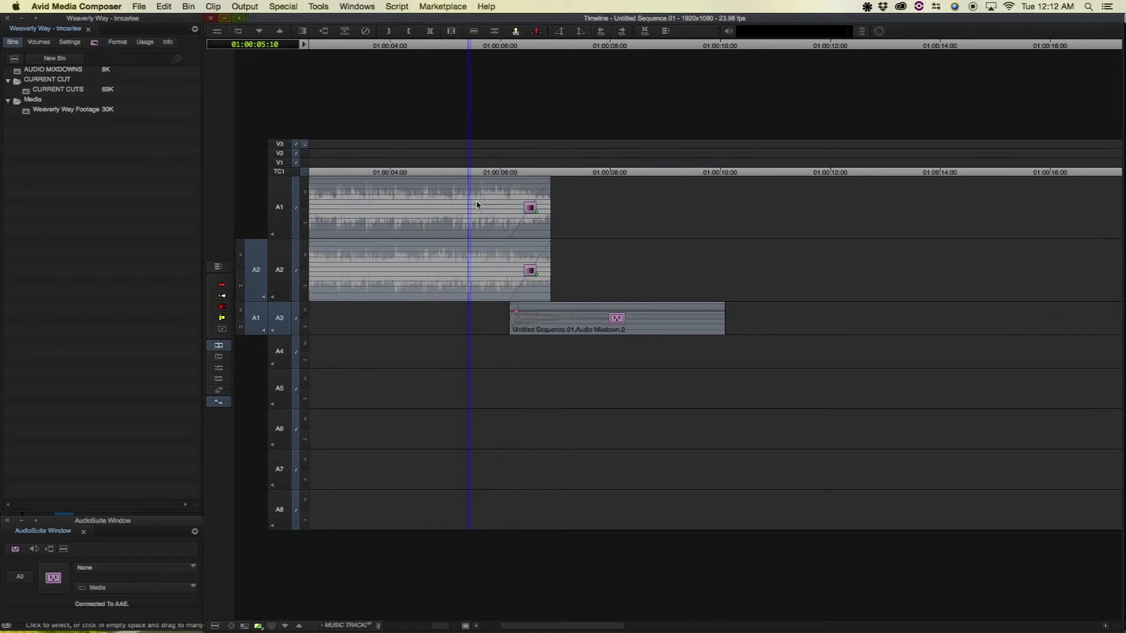
pyautogui.click(496, 239)
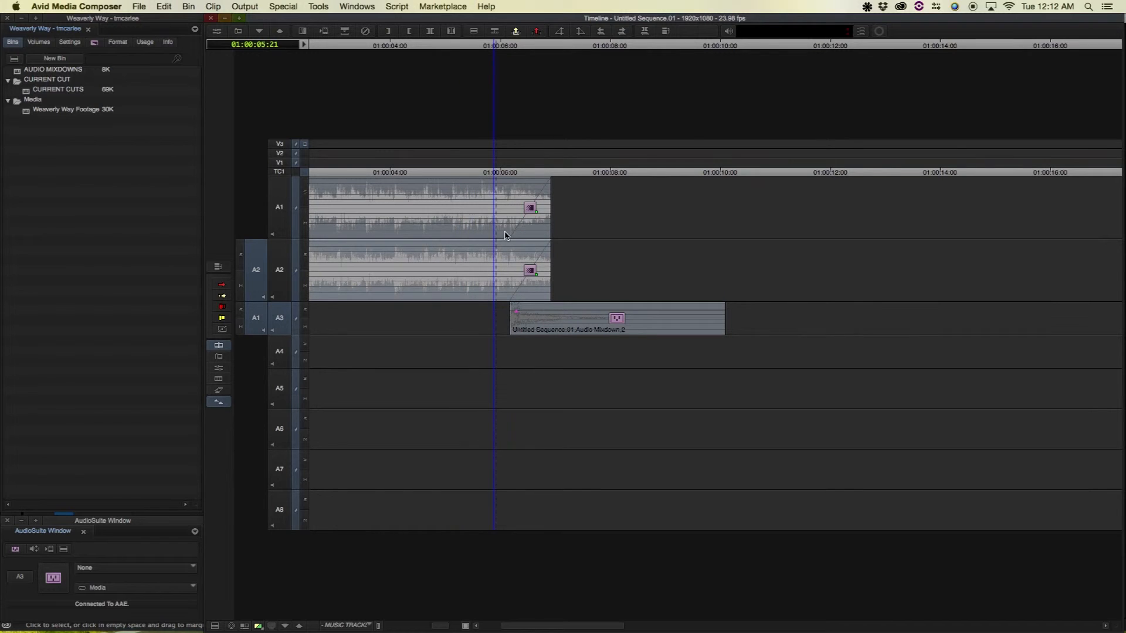
pyautogui.press('super+Tab')
pyautogui.press('super+Tab')
pyautogui.press('super+Tab')
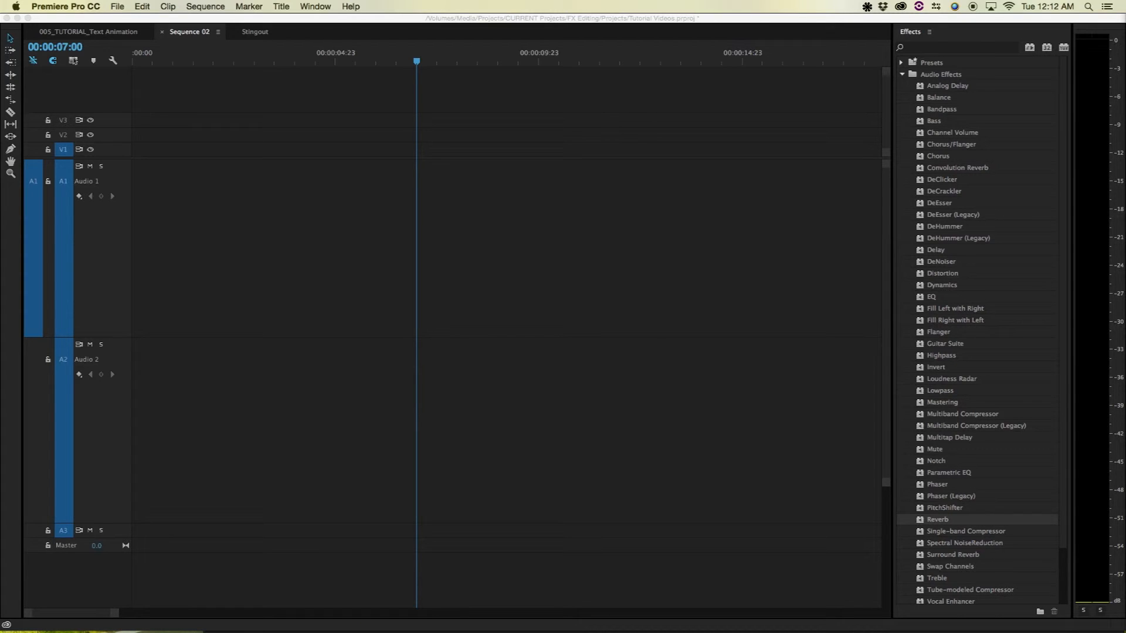
# Place bensound-anewbeginning.mp3 on Audio 1 of Sequence 02
pyautogui.click(164, 245)
pyautogui.moveTo(143, 62); pyautogui.dragTo(10, 67)
pyautogui.press('super+v')
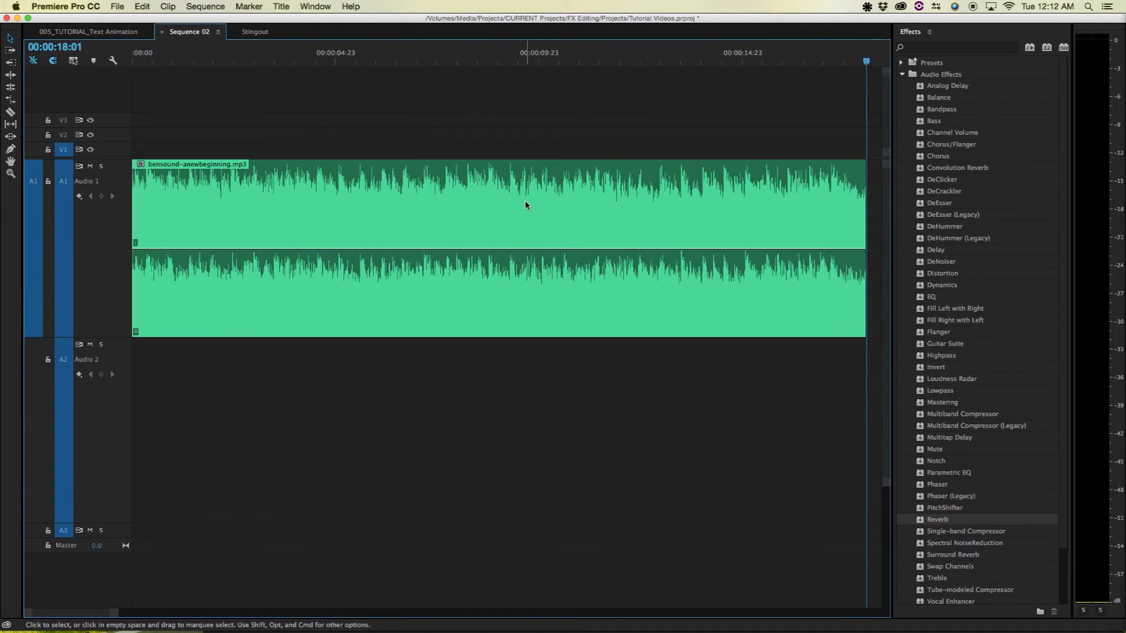
pyautogui.press('-')
# Play the music's ending and park the playhead at 00:00:17:04
pyautogui.click(459, 60)
pyautogui.press('=')
pyautogui.press('=')
pyautogui.click(599, 60)
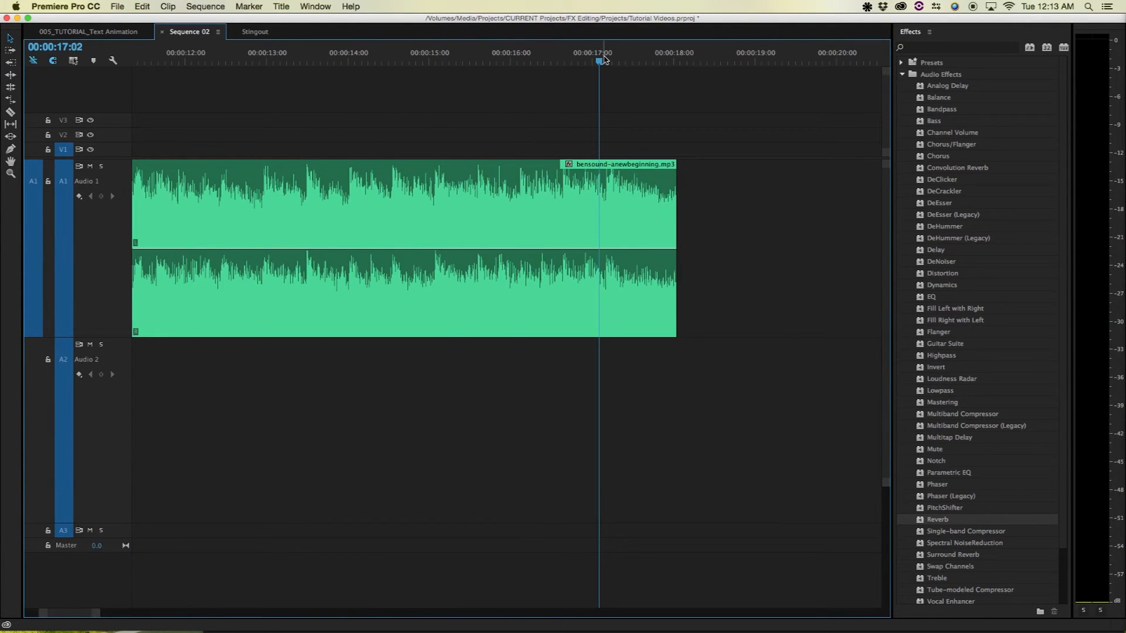
pyautogui.press('space')
pyautogui.click(594, 63)
pyautogui.press('space')
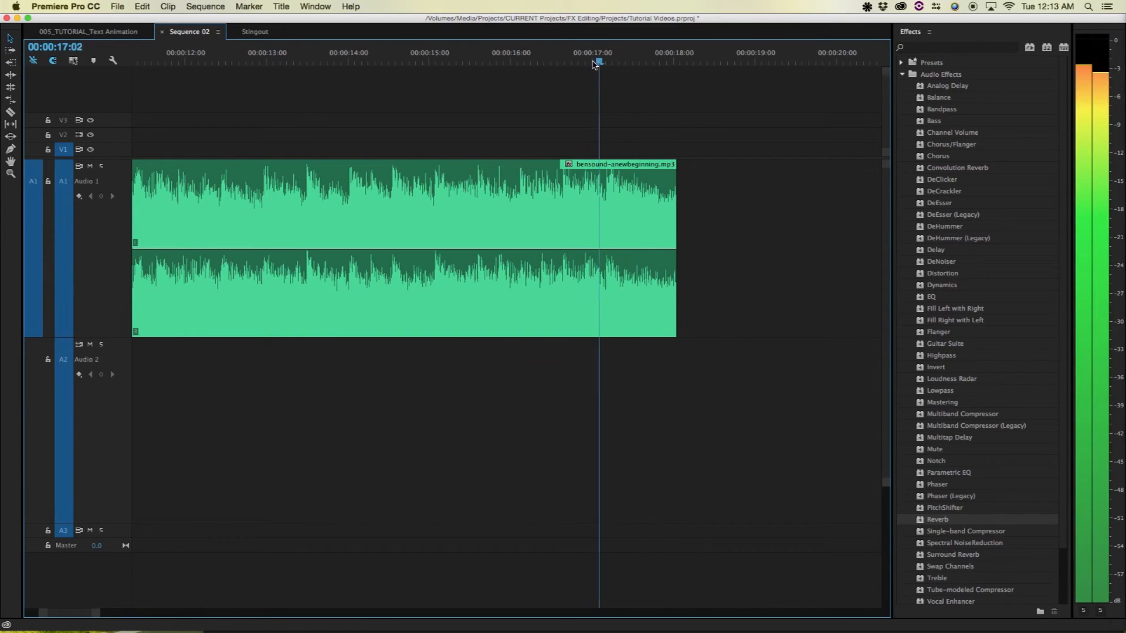
pyautogui.moveTo(601, 60); pyautogui.dragTo(607, 60)
# Add a shortened Constant Power fade at the clip's end, then select the clip with its crossfade
pyautogui.press('super+shift+d')
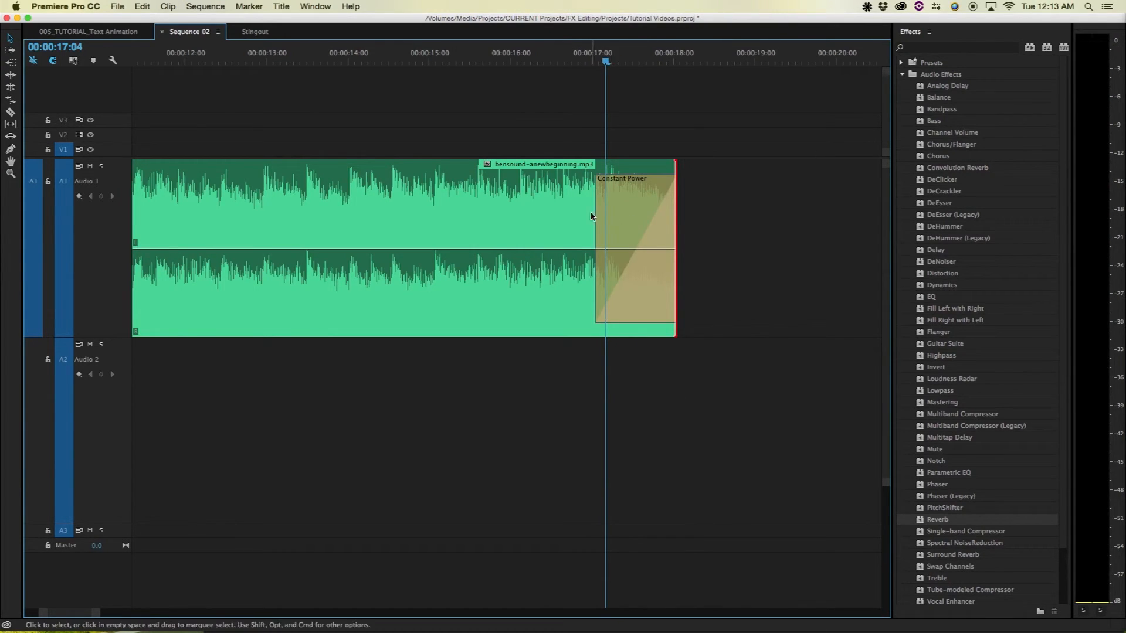
pyautogui.moveTo(595, 216); pyautogui.dragTo(606, 200)
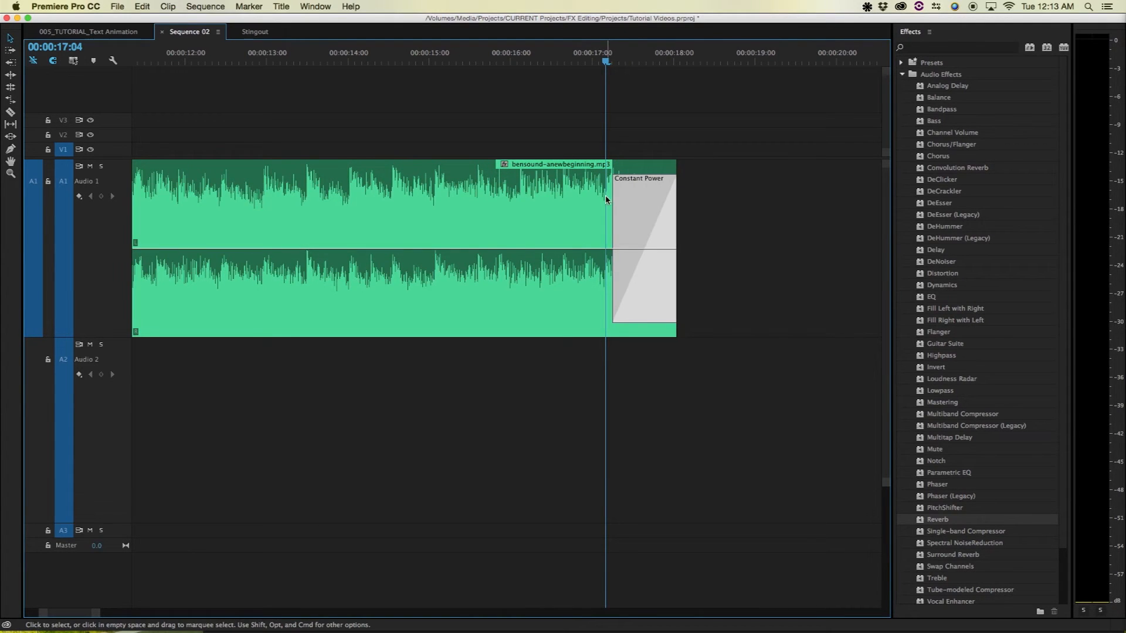
pyautogui.click(609, 196)
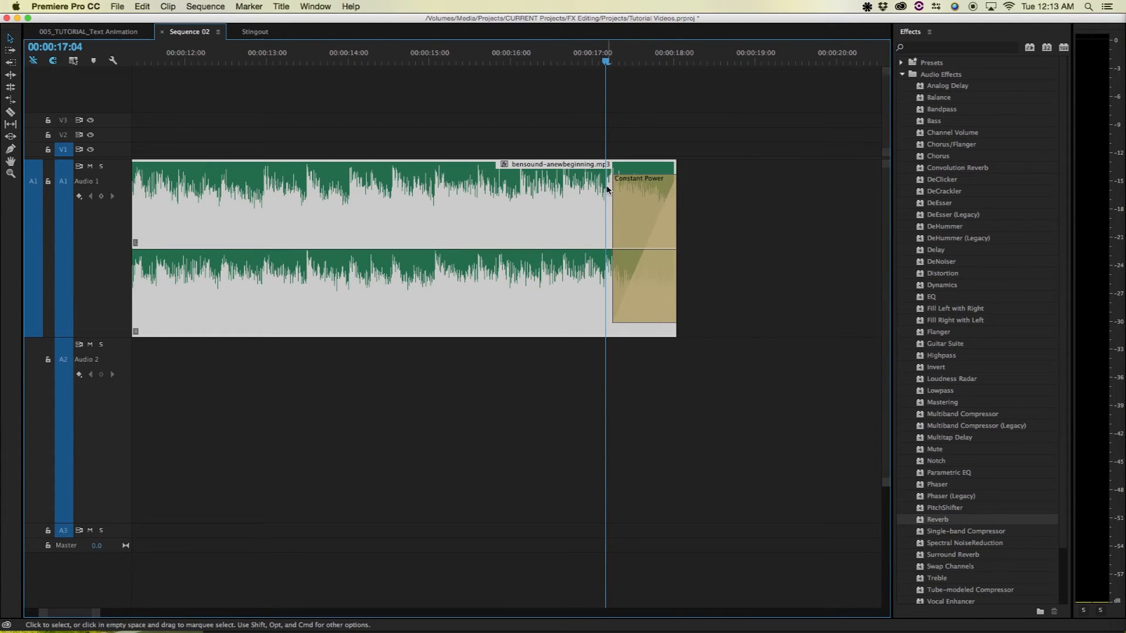
pyautogui.click(608, 189)
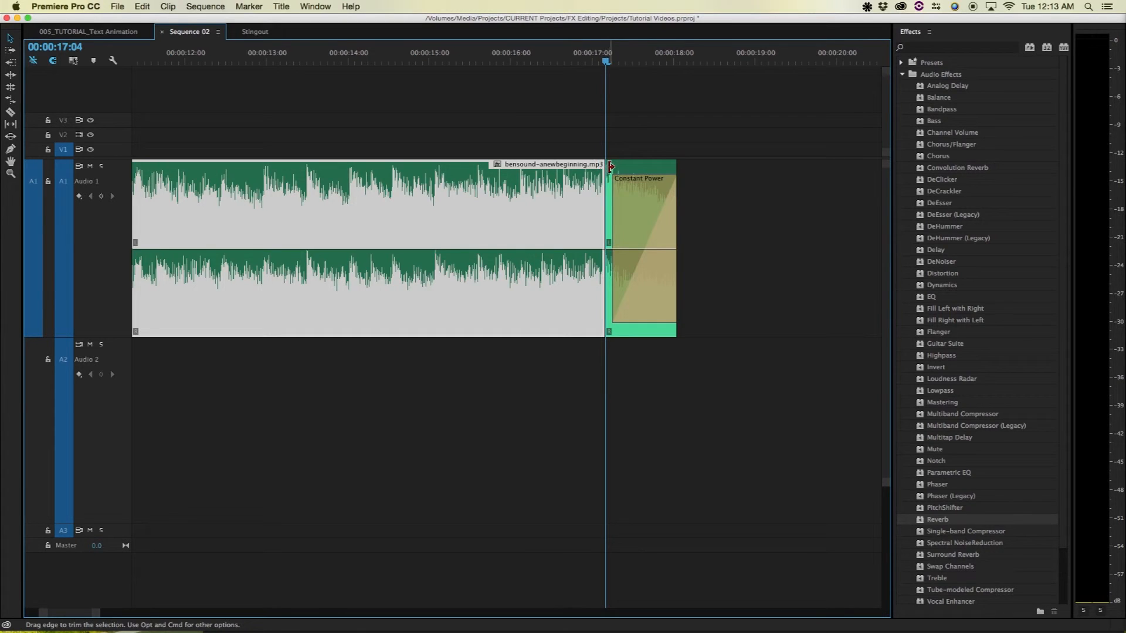
pyautogui.click(627, 168)
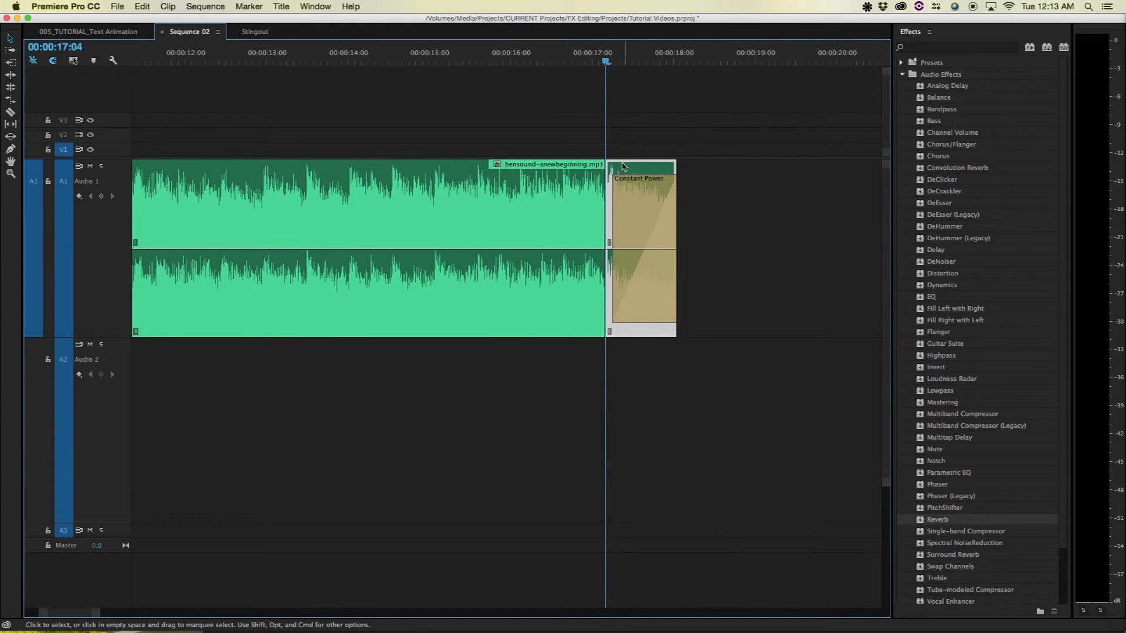
pyautogui.click(167, 5)
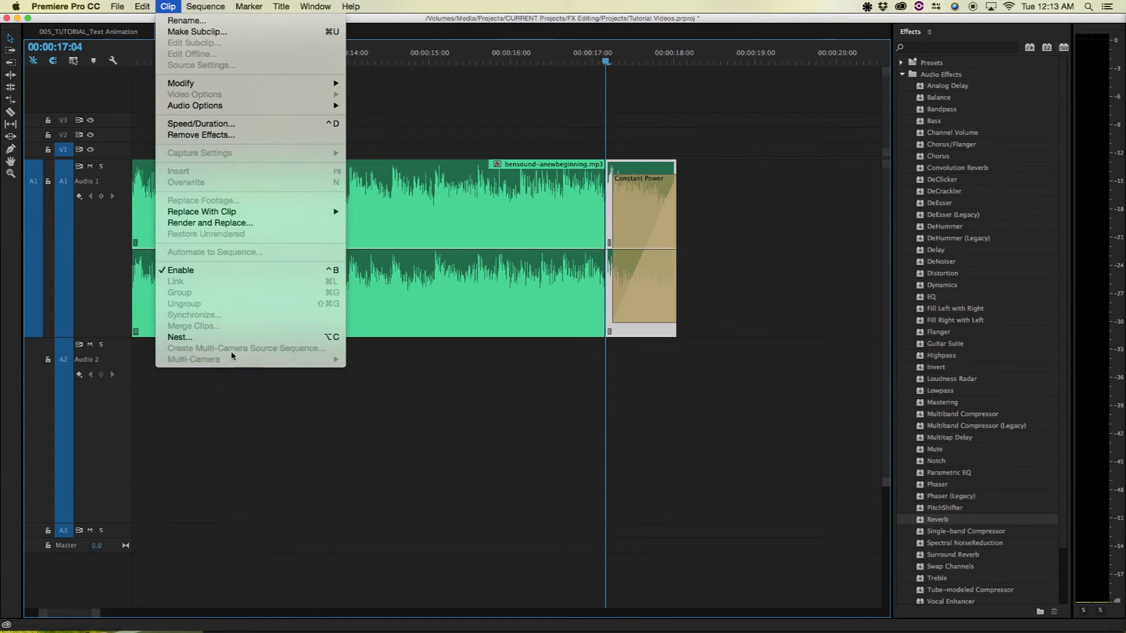
# Nest the music tail and its crossfade as a sequence named STINGOUT, then open it
pyautogui.click(237, 337)
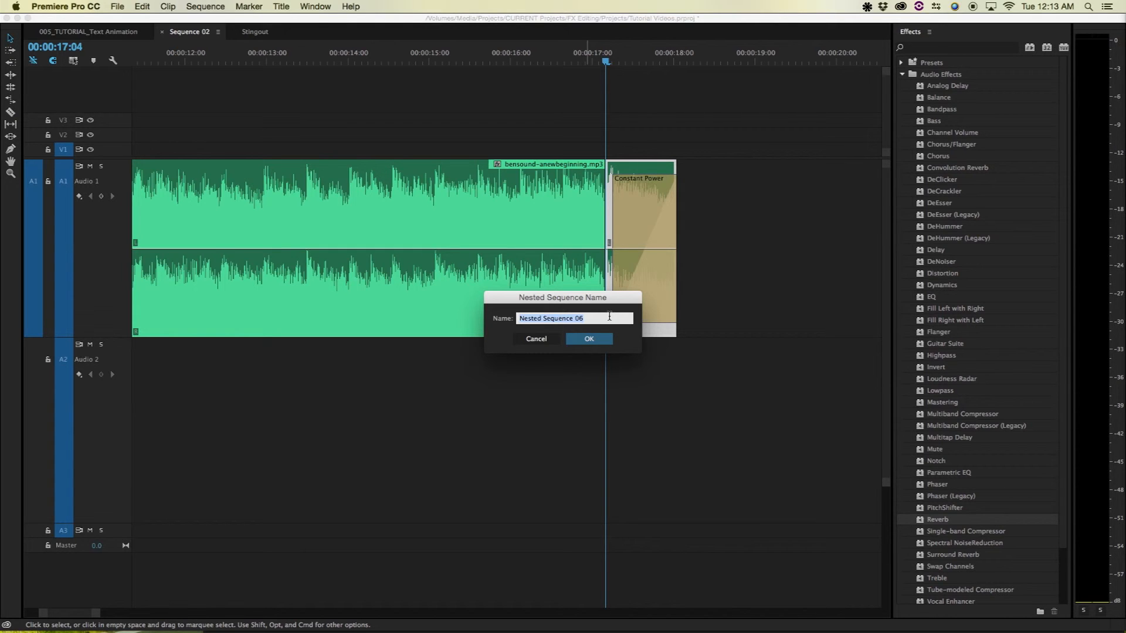
pyautogui.write('STRINGOUT')
pyautogui.press('super+a')
pyautogui.write('STINGOUT')
pyautogui.press('Return')
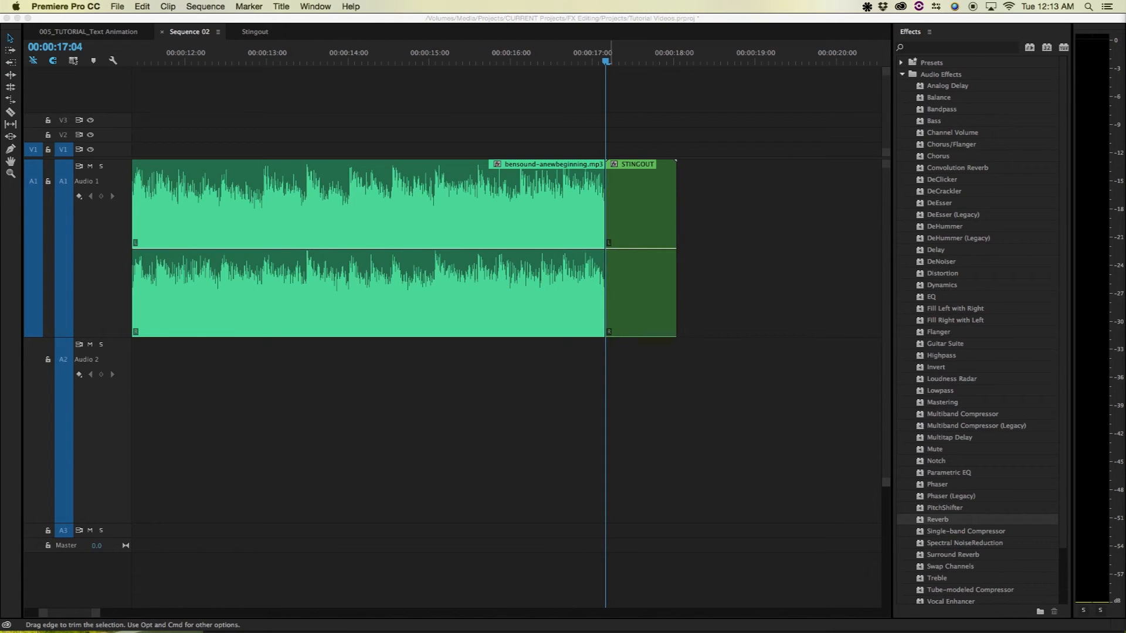
pyautogui.doubleClick(653, 205)
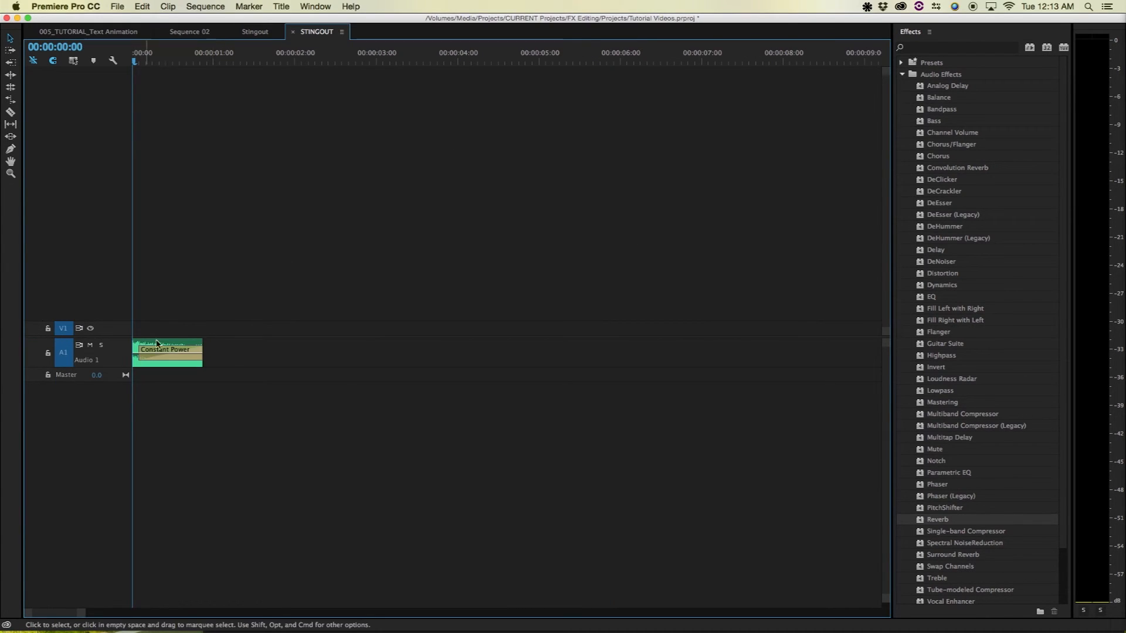
# Pad STINGOUT with Black Video on V1 and stretch its clip in Sequence 02 to about 00:00:23
pyautogui.click(189, 31)
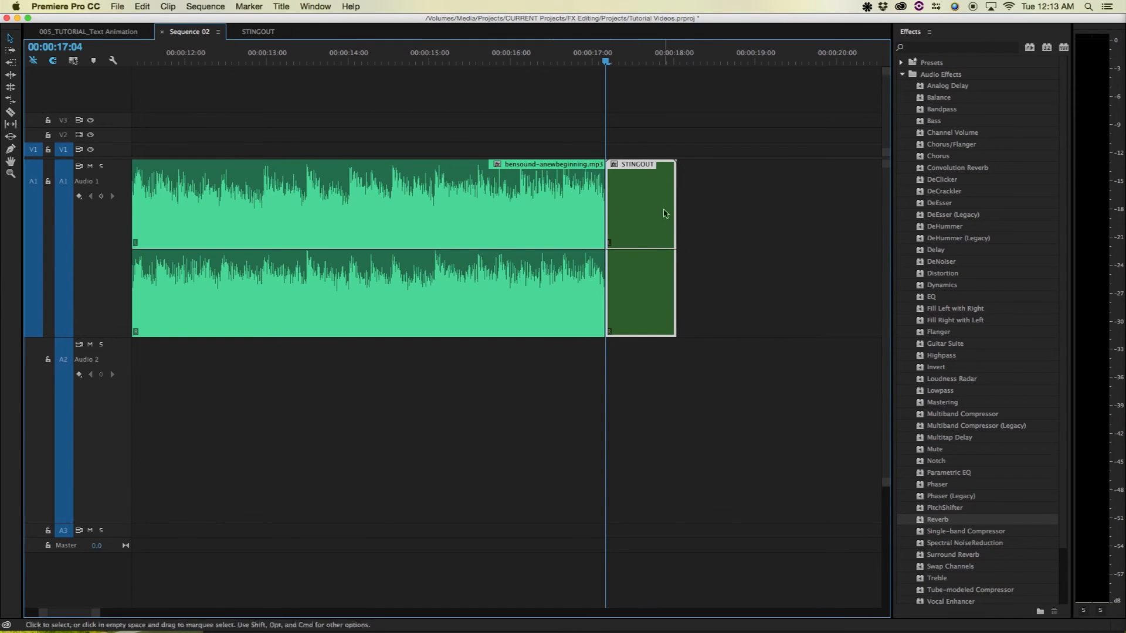
pyautogui.moveTo(676, 228); pyautogui.dragTo(762, 229)
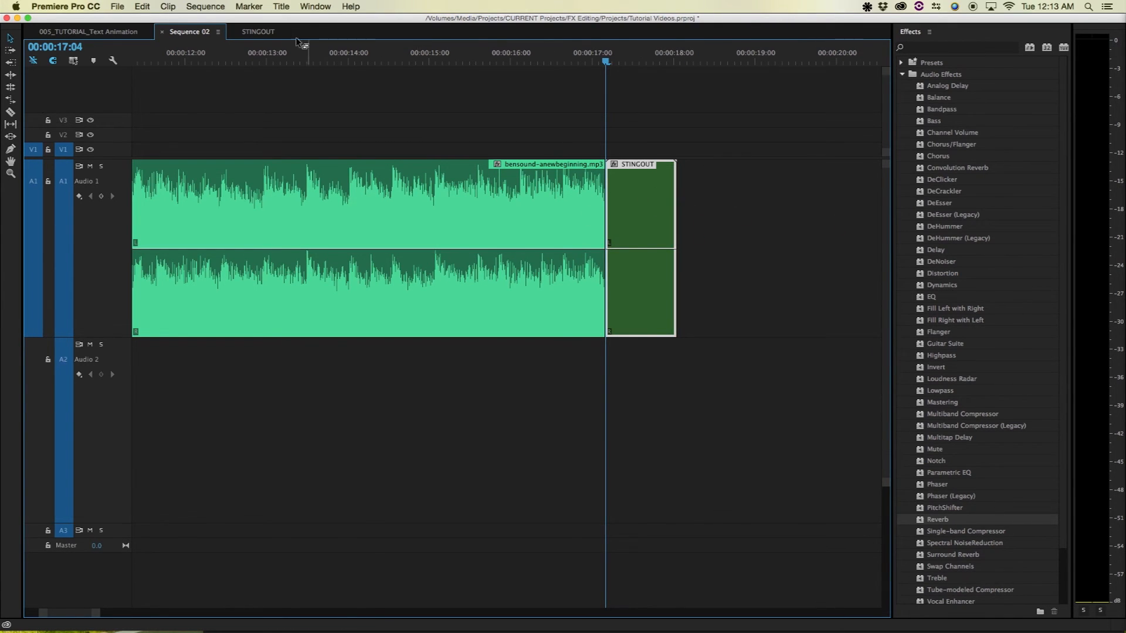
pyautogui.click(258, 31)
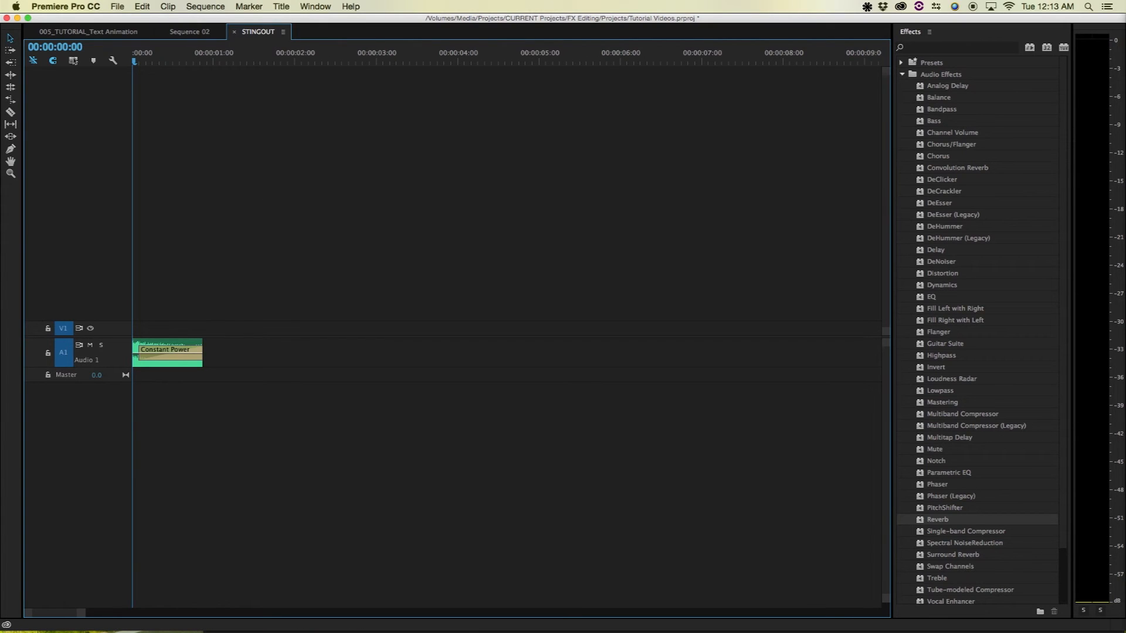
pyautogui.moveTo(334, 384); pyautogui.dragTo(133, 326)
pyautogui.moveTo(144, 59); pyautogui.dragTo(444, 58)
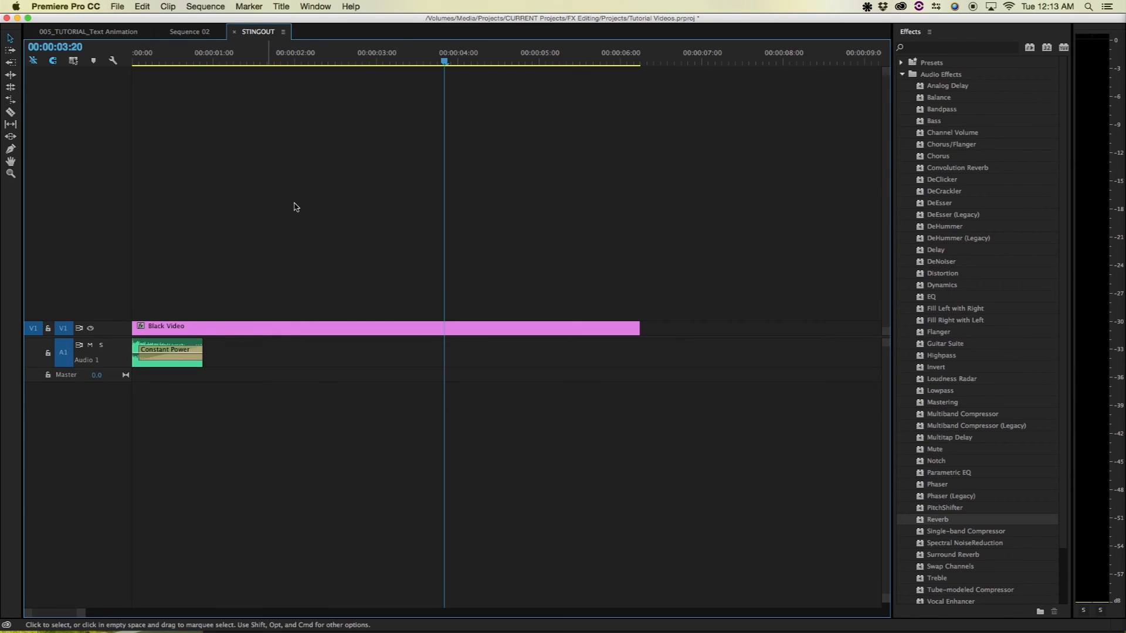
pyautogui.click(214, 33)
pyautogui.moveTo(675, 232); pyautogui.dragTo(916, 237)
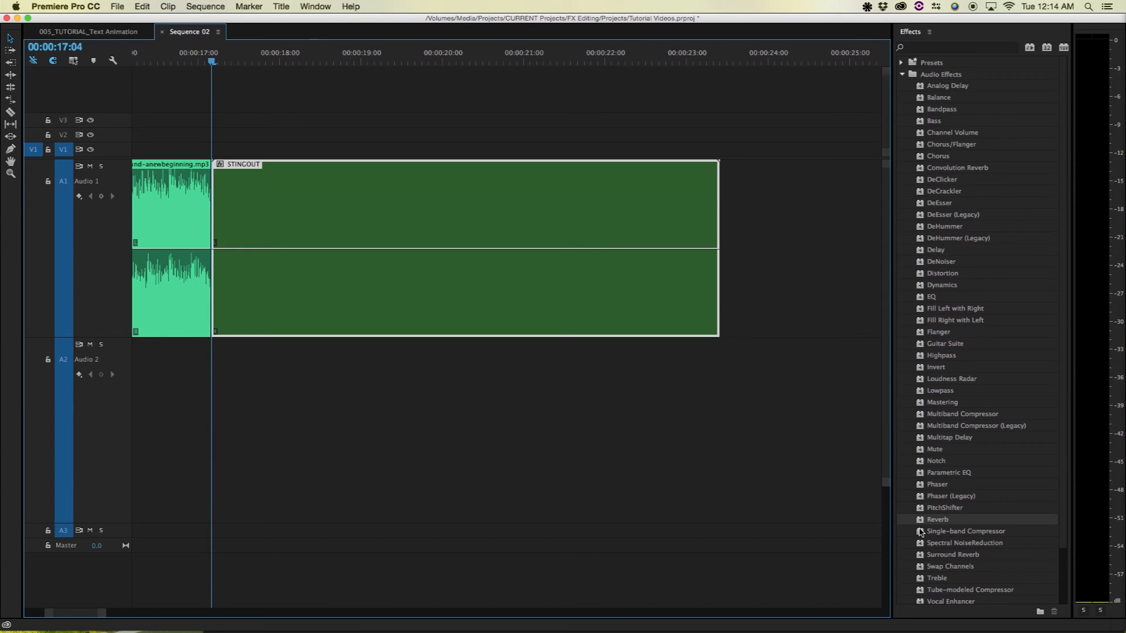
# Apply Reverb to the STINGOUT clip and expand its Individual Parameters in Effect Controls
pyautogui.moveTo(922, 521); pyautogui.dragTo(311, 201)
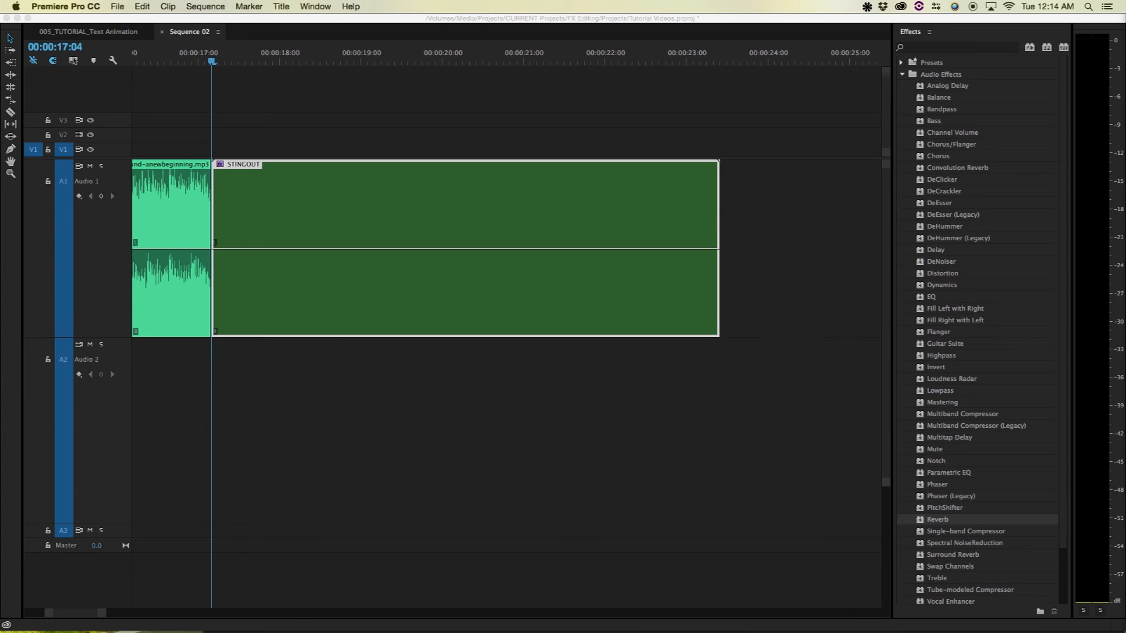
pyautogui.moveTo(1124, 21); pyautogui.dragTo(698, 100)
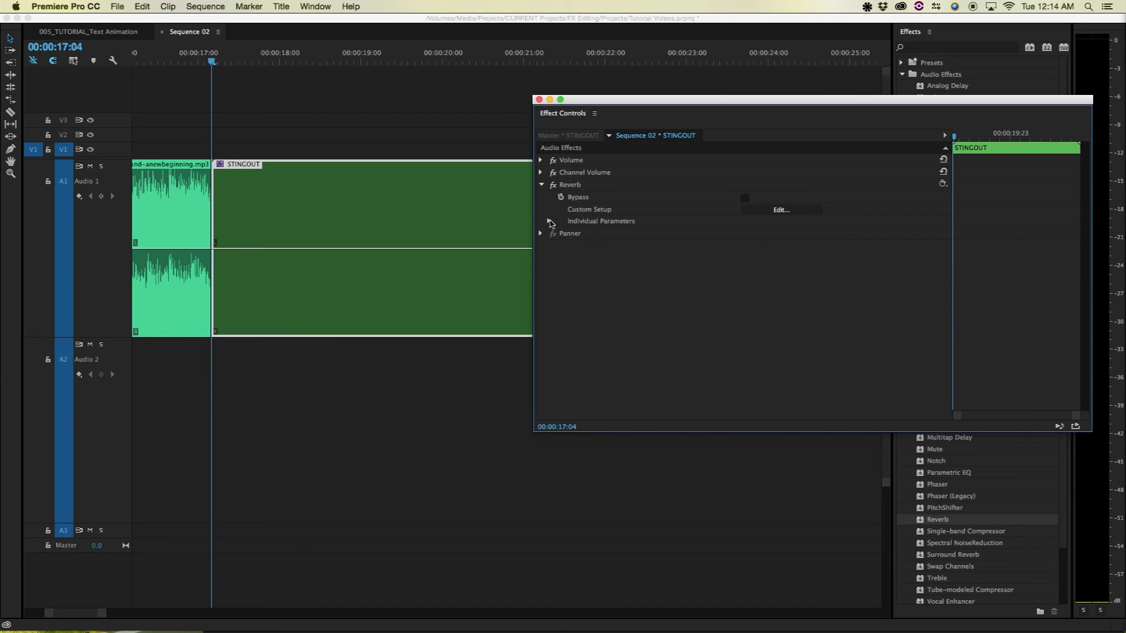
pyautogui.click(550, 222)
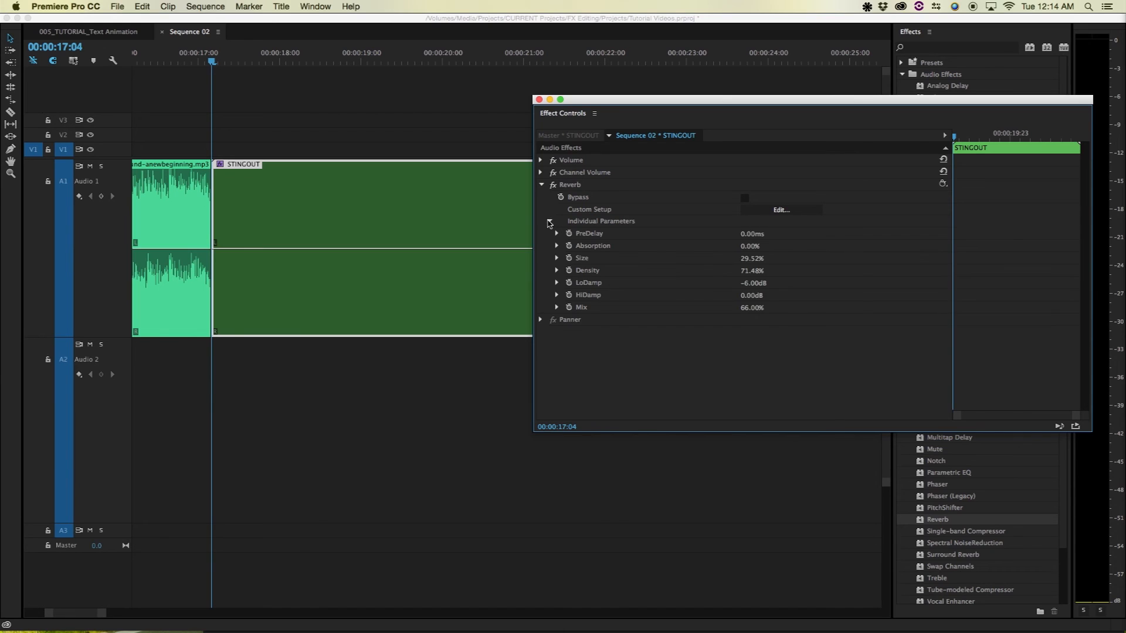
# Set Reverb Size, Density and Mix to 100% and LoDamp to 0 dB, then play the tail
pyautogui.click(557, 258)
pyautogui.moveTo(664, 282); pyautogui.dragTo(991, 266)
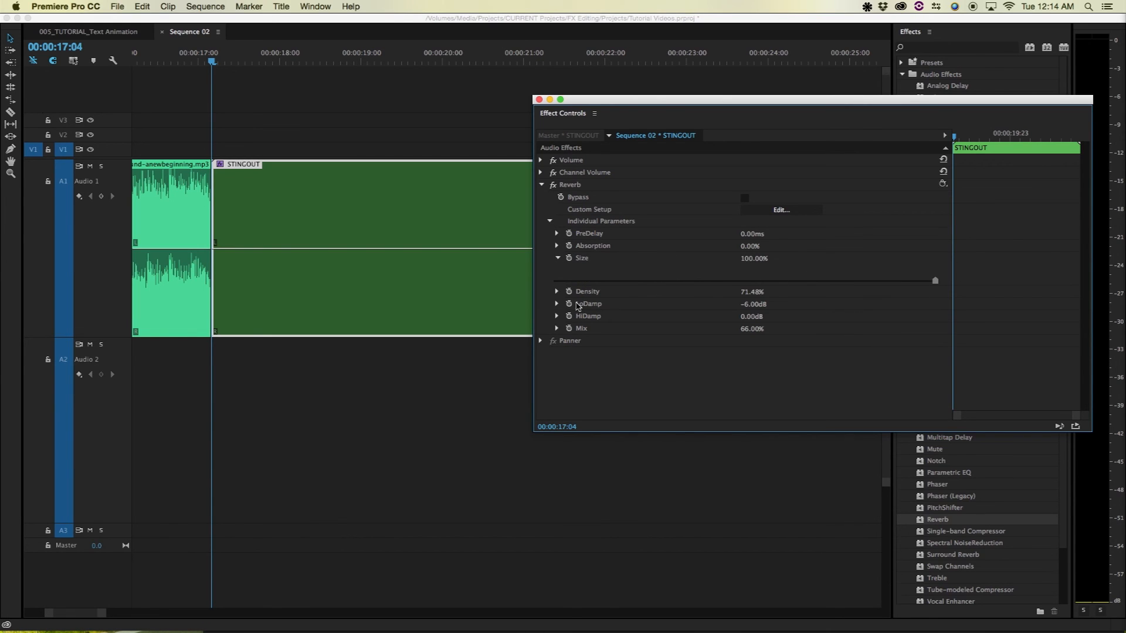
pyautogui.click(557, 291)
pyautogui.moveTo(828, 318); pyautogui.dragTo(1022, 325)
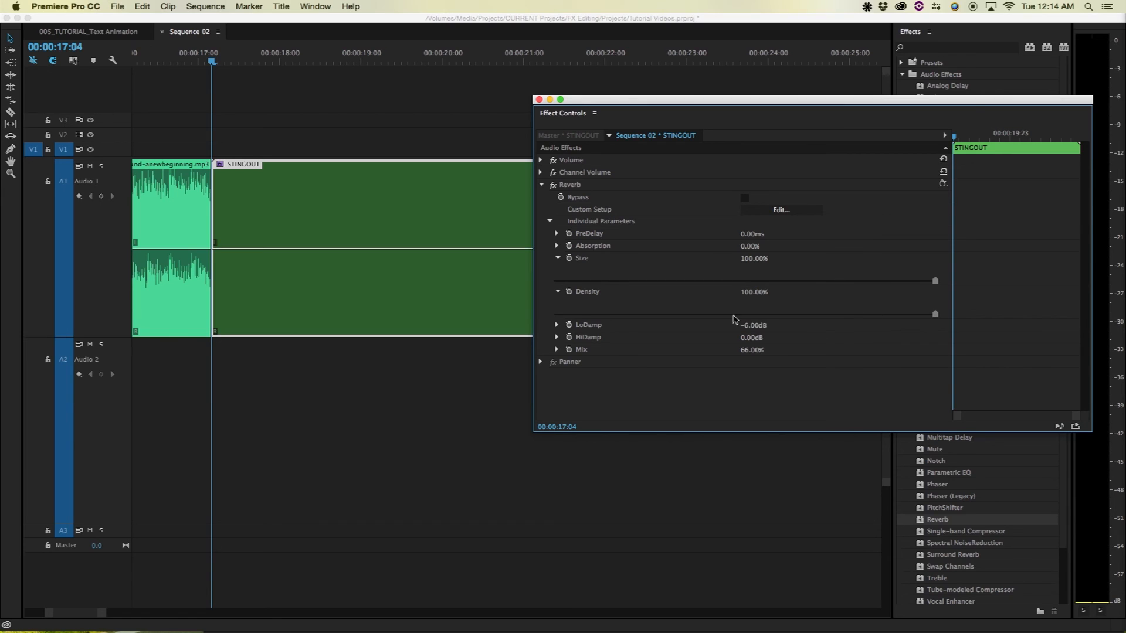
pyautogui.click(557, 350)
pyautogui.moveTo(806, 373); pyautogui.dragTo(1104, 376)
pyautogui.click(557, 325)
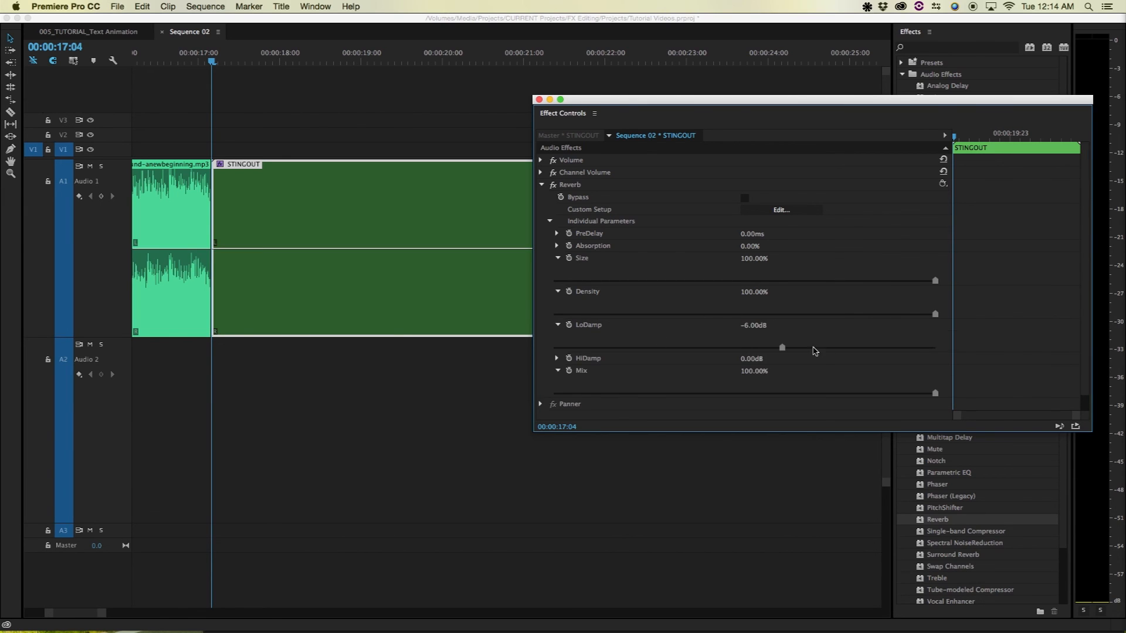
pyautogui.moveTo(783, 349); pyautogui.dragTo(1059, 356)
pyautogui.moveTo(214, 59); pyautogui.dragTo(124, 56)
pyautogui.press('space')
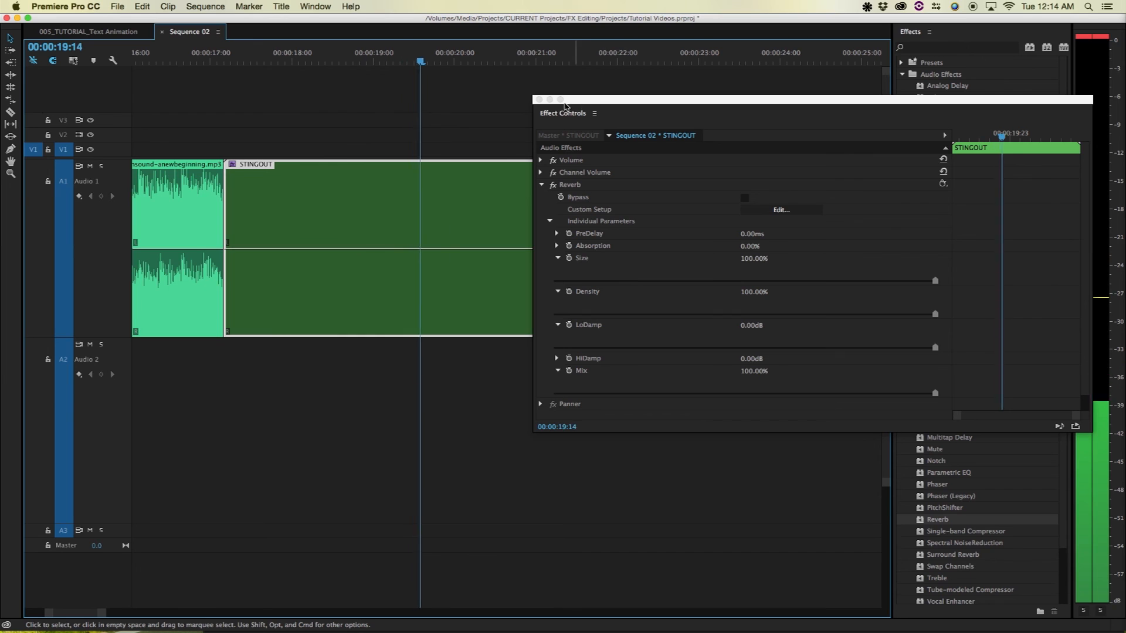
# Close Effect Controls and play Sequence 02 from about 12 seconds to hear the reverb tail
pyautogui.click(538, 100)
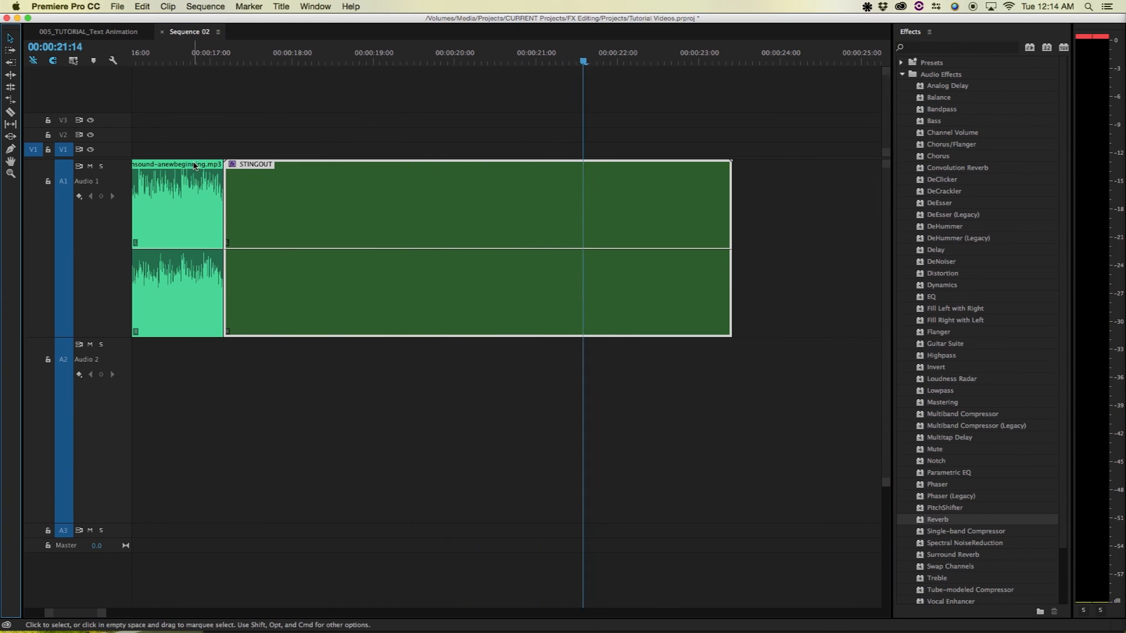
pyautogui.click(157, 57)
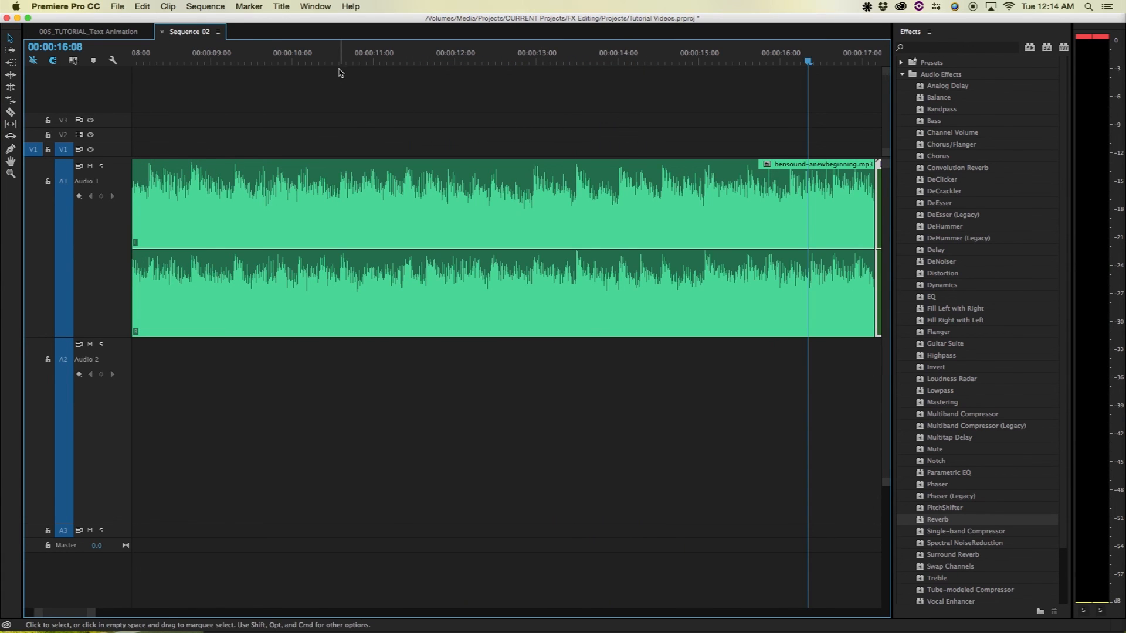
pyautogui.press('-')
pyautogui.press('-')
pyautogui.click(427, 62)
pyautogui.click(379, 61)
pyautogui.press('space')
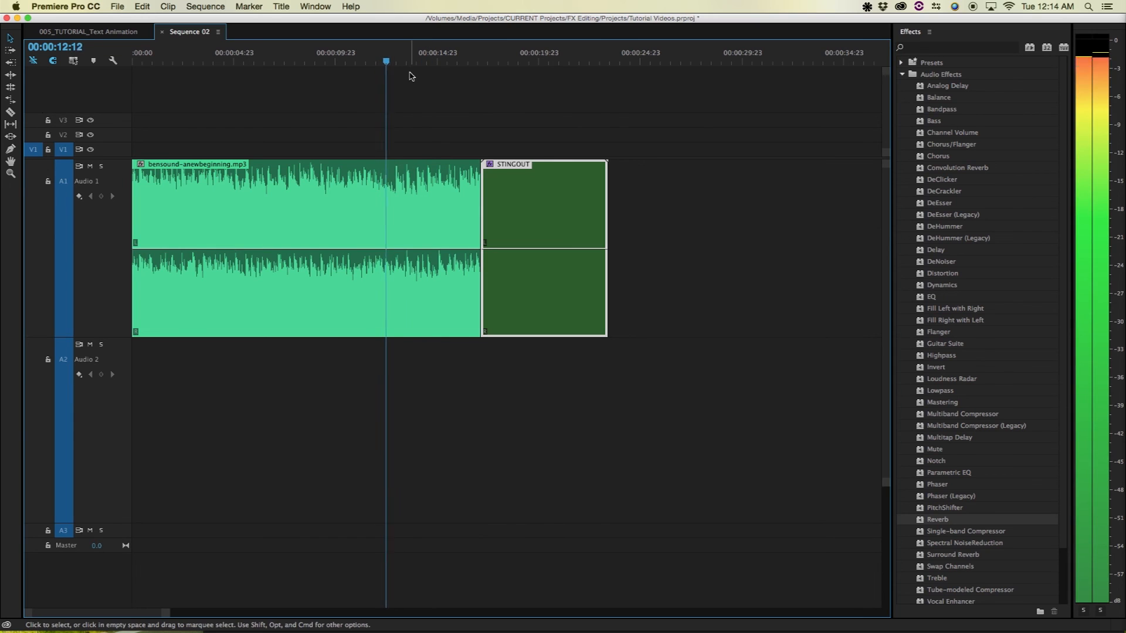